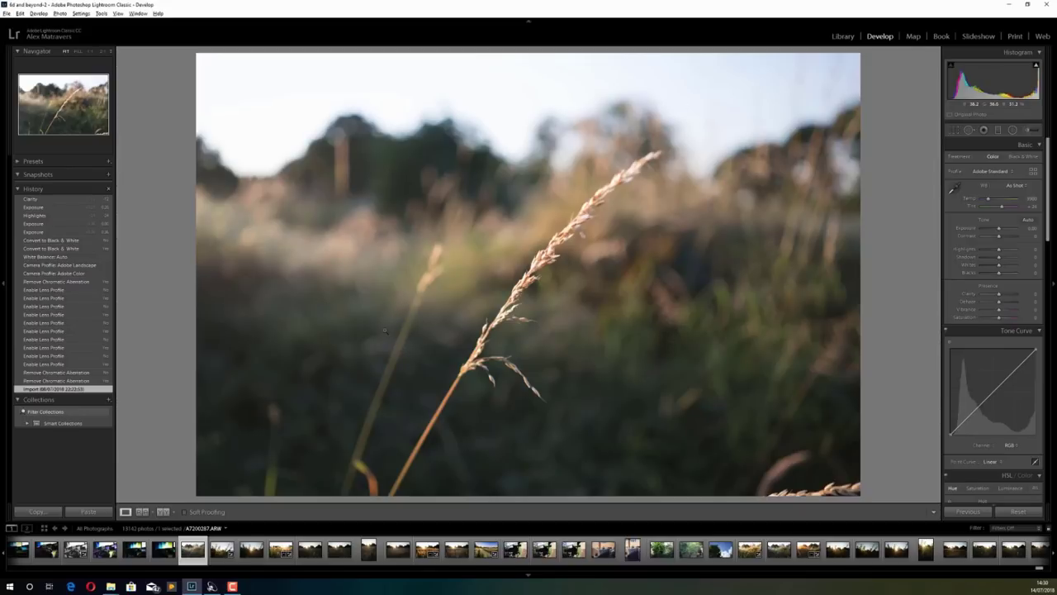
- Examine the sharpness along the foreground grass stalk and seed head in photo A7200287 at 1:1
{"action": "left_click", "coordinate": [536, 268]}
{"action": "left_click_drag", "start_coordinate": [453, 376], "coordinate": [404, 439]}
{"action": "left_click_drag", "start_coordinate": [611, 181], "coordinate": [471, 337]}
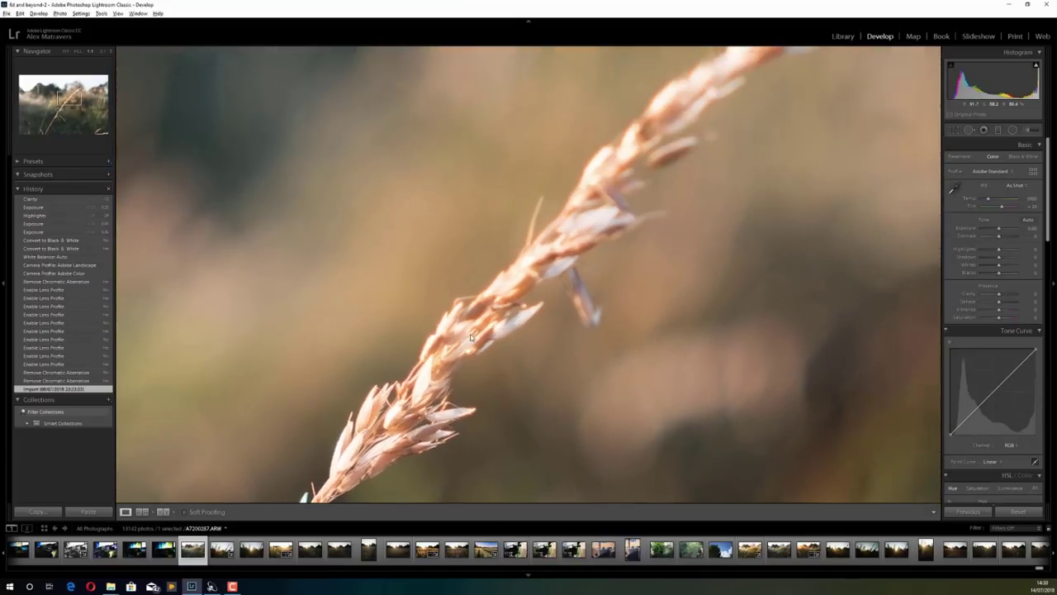
{"action": "left_click_drag", "start_coordinate": [567, 210], "coordinate": [479, 324]}
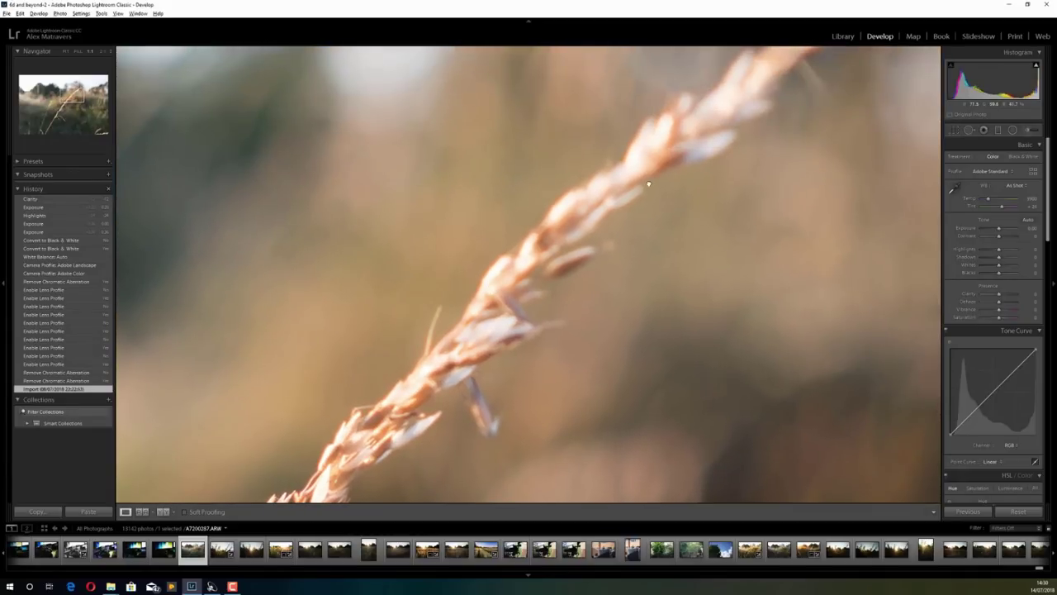
{"action": "left_click_drag", "start_coordinate": [649, 183], "coordinate": [491, 328]}
{"action": "left_click_drag", "start_coordinate": [403, 391], "coordinate": [562, 246]}
{"action": "left_click_drag", "start_coordinate": [441, 395], "coordinate": [530, 230]}
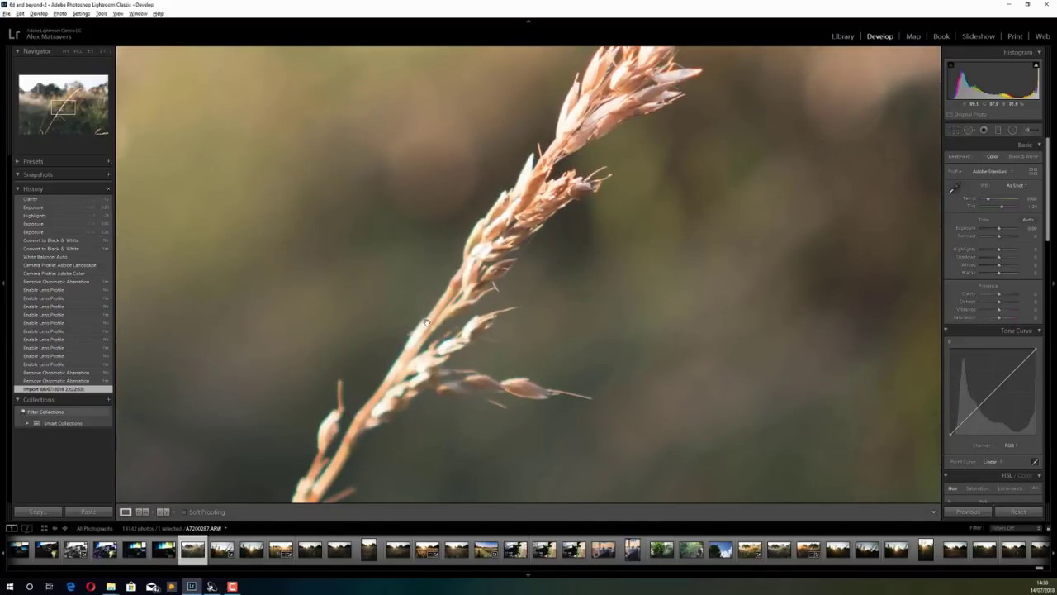
{"action": "left_click_drag", "start_coordinate": [403, 397], "coordinate": [412, 387]}
- Inspect the lower stalk and its side branches at 2:1 magnification for colour fringing and fine detail
{"action": "left_click", "coordinate": [103, 52]}
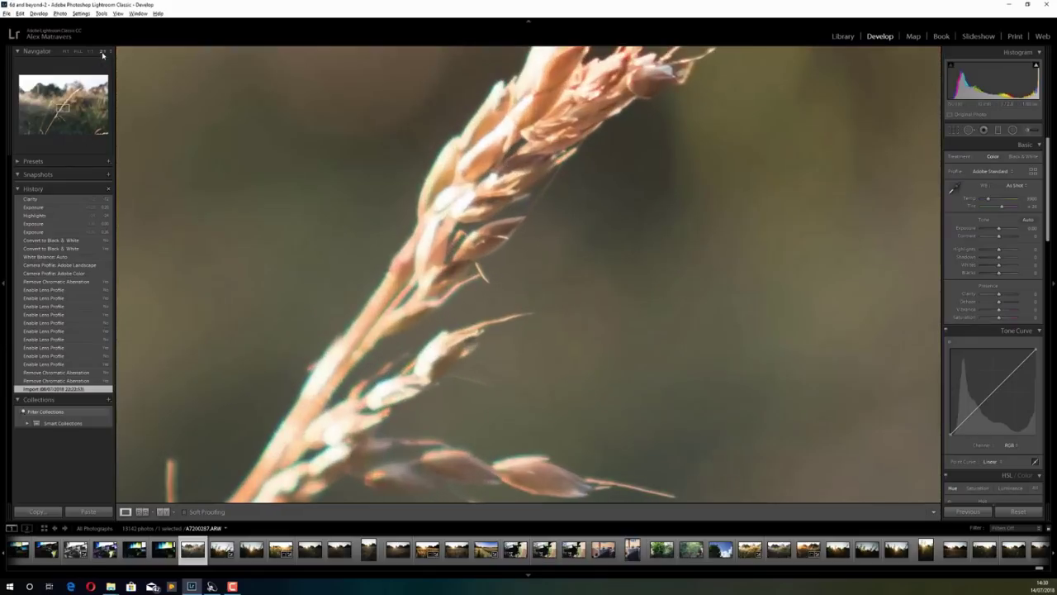
{"action": "left_click_drag", "start_coordinate": [336, 397], "coordinate": [479, 221]}
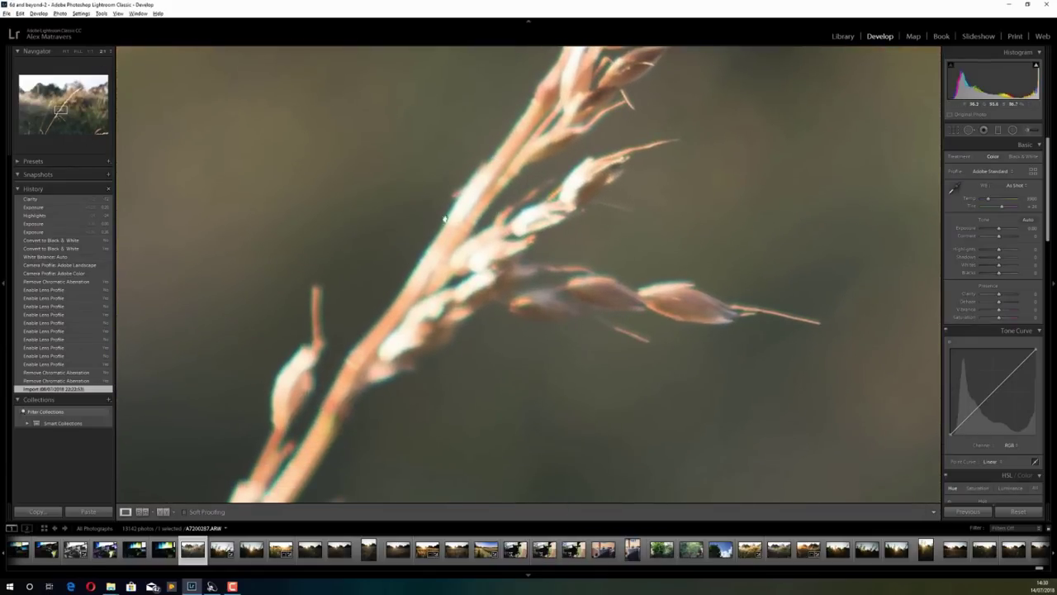
{"action": "left_click_drag", "start_coordinate": [364, 345], "coordinate": [506, 159]}
{"action": "left_click_drag", "start_coordinate": [376, 349], "coordinate": [449, 231]}
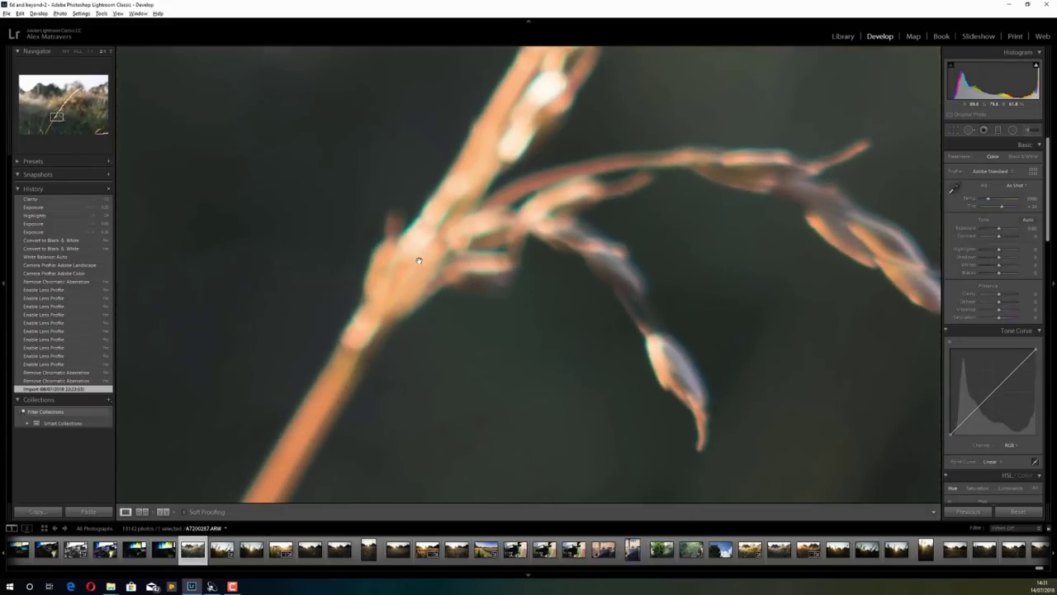
{"action": "left_click_drag", "start_coordinate": [369, 316], "coordinate": [440, 146]}
{"action": "left_click_drag", "start_coordinate": [325, 328], "coordinate": [227, 499]}
{"action": "left_click_drag", "start_coordinate": [551, 207], "coordinate": [375, 376]}
- Show the whole grass photo and restore its most recent Clarity history state
{"action": "left_click", "coordinate": [421, 212]}
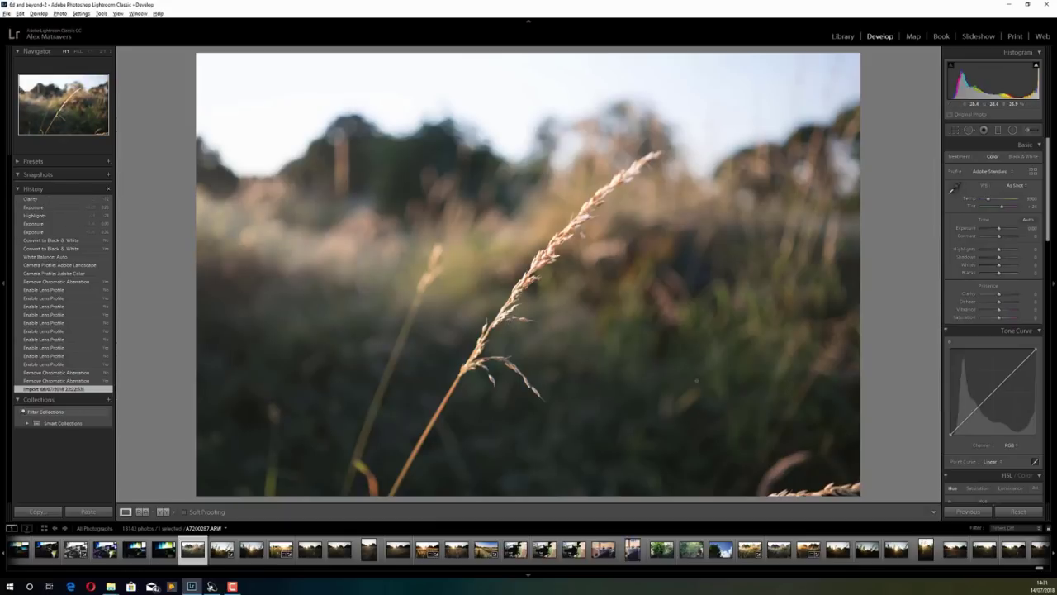
{"action": "left_click", "coordinate": [37, 199]}
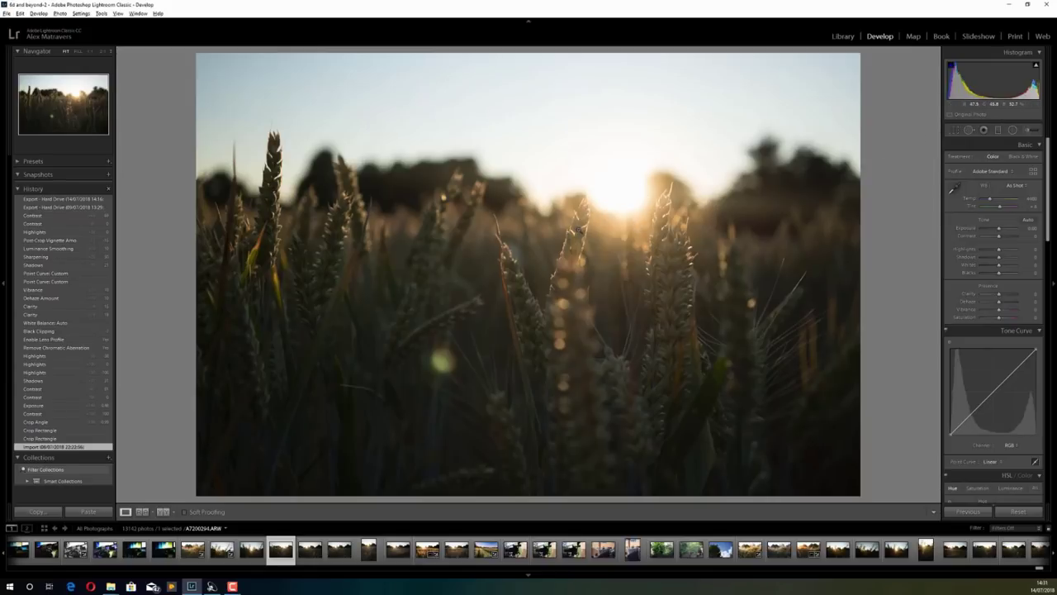
- Examine the backlit wheat ears around the sun in photo A7200294 at 1:1, ending on the full photo
{"action": "left_click", "coordinate": [579, 232]}
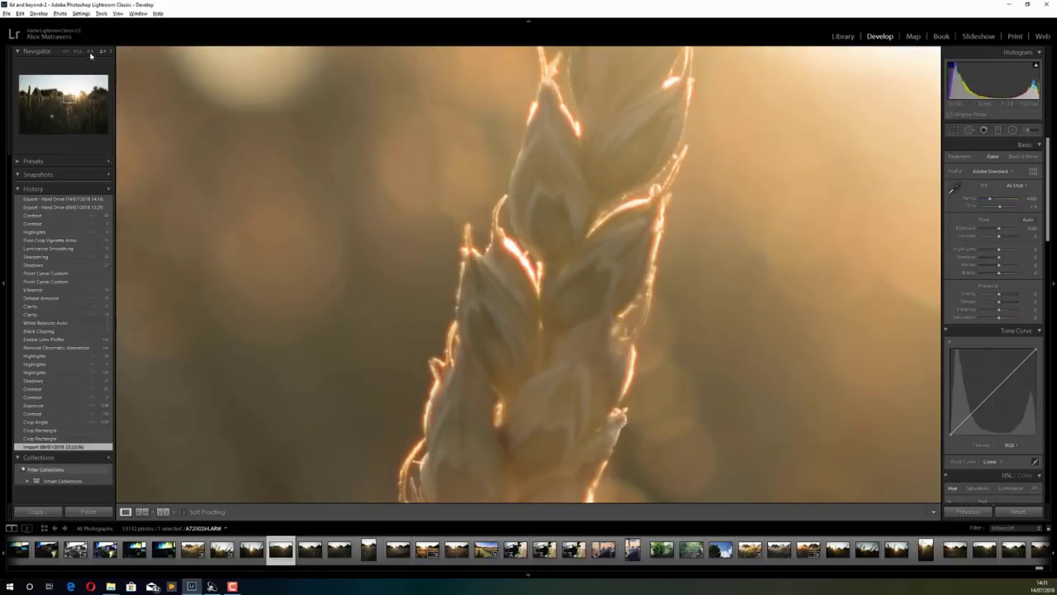
{"action": "left_click", "coordinate": [90, 51]}
{"action": "left_click_drag", "start_coordinate": [535, 346], "coordinate": [487, 257]}
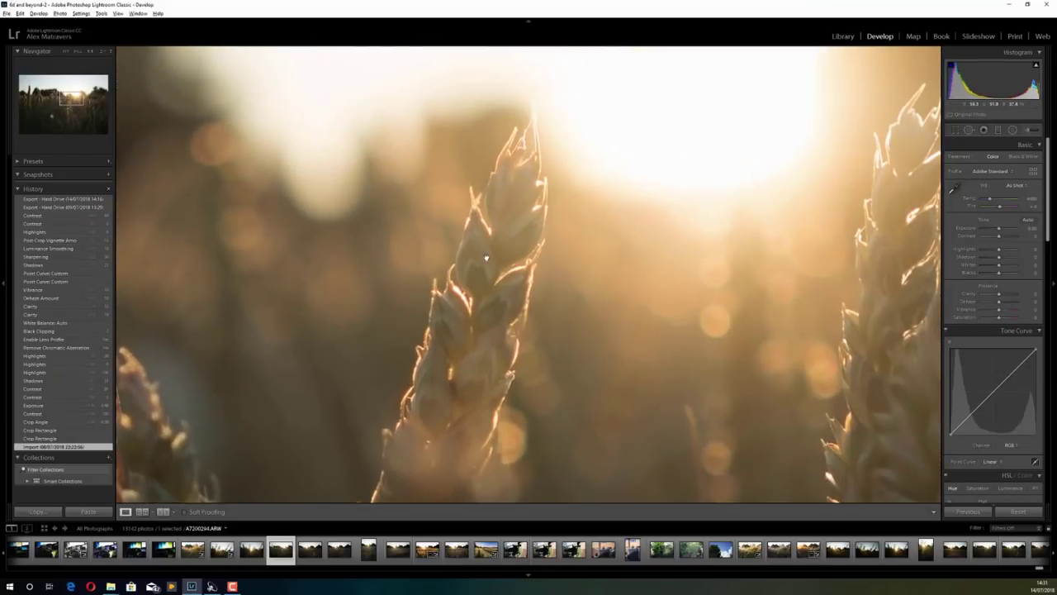
{"action": "left_click_drag", "start_coordinate": [896, 234], "coordinate": [609, 194]}
{"action": "left_click_drag", "start_coordinate": [679, 186], "coordinate": [631, 159]}
{"action": "left_click_drag", "start_coordinate": [538, 257], "coordinate": [630, 285]}
{"action": "left_click_drag", "start_coordinate": [314, 253], "coordinate": [524, 209]}
{"action": "left_click_drag", "start_coordinate": [411, 228], "coordinate": [834, 195]}
{"action": "left_click_drag", "start_coordinate": [541, 253], "coordinate": [711, 224]}
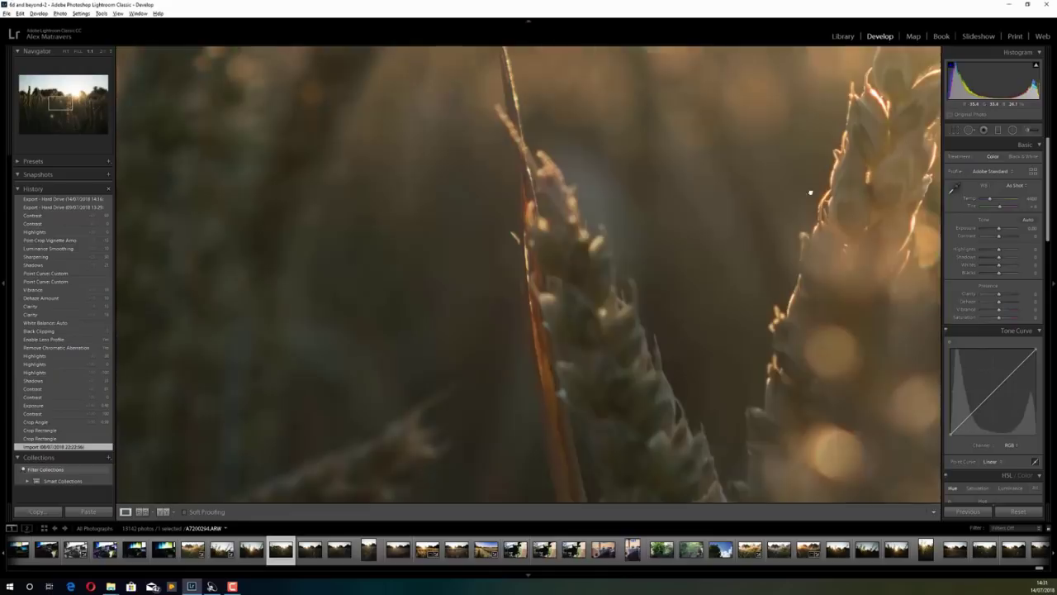
{"action": "left_click_drag", "start_coordinate": [933, 221], "coordinate": [800, 127]}
{"action": "left_click_drag", "start_coordinate": [813, 71], "coordinate": [635, 293]}
{"action": "left_click_drag", "start_coordinate": [681, 251], "coordinate": [530, 389]}
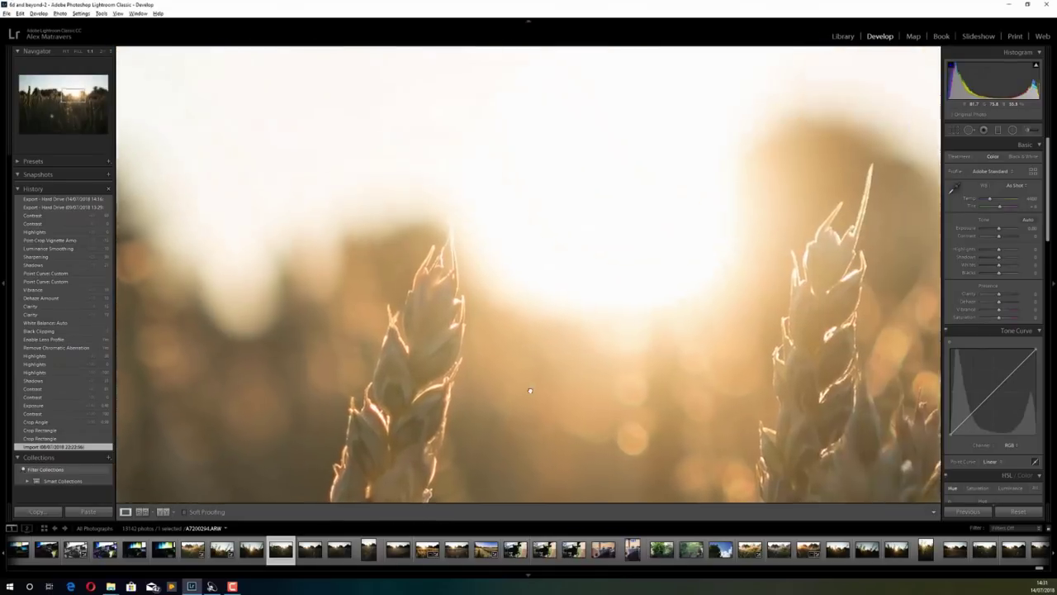
{"action": "left_click", "coordinate": [625, 259]}
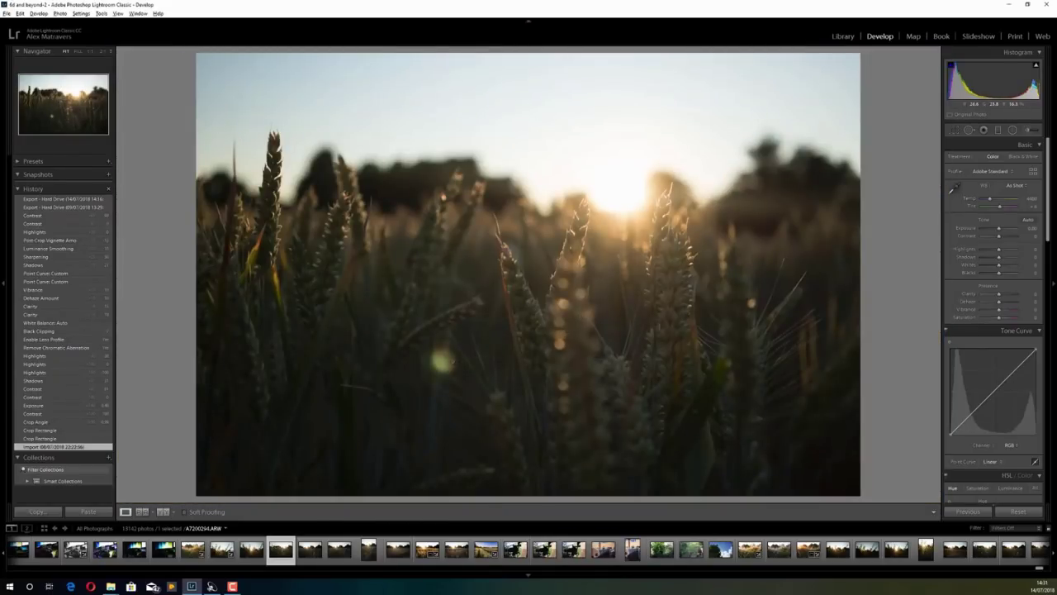
- Inspect the green lens flare spot and the wheat ears around it up close, ending on the full photo
{"action": "left_click", "coordinate": [450, 365]}
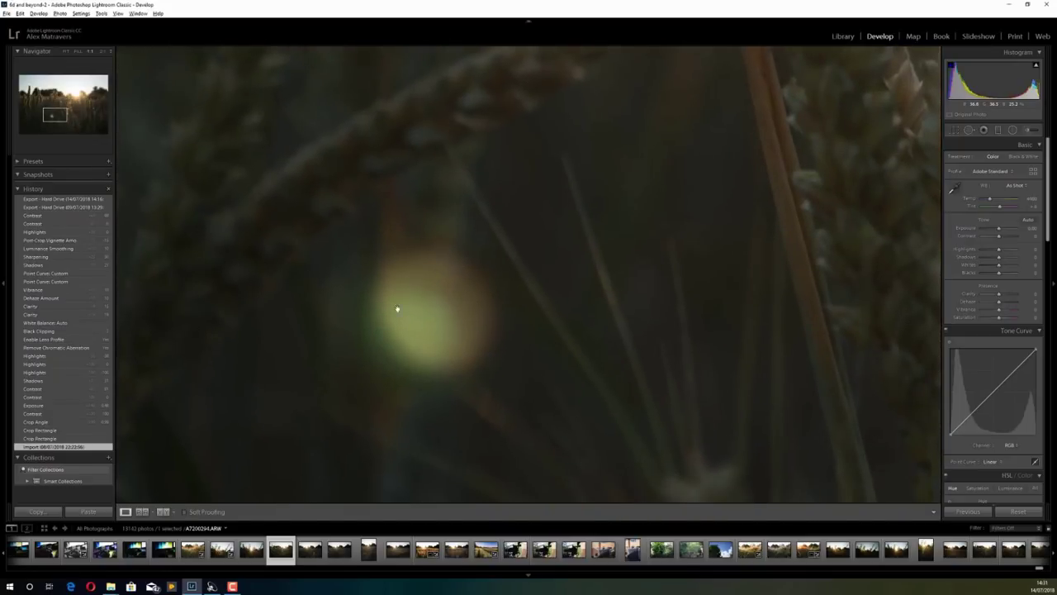
{"action": "left_click_drag", "start_coordinate": [593, 248], "coordinate": [314, 217]}
{"action": "left_click_drag", "start_coordinate": [672, 284], "coordinate": [641, 331]}
{"action": "left_click_drag", "start_coordinate": [420, 239], "coordinate": [637, 434]}
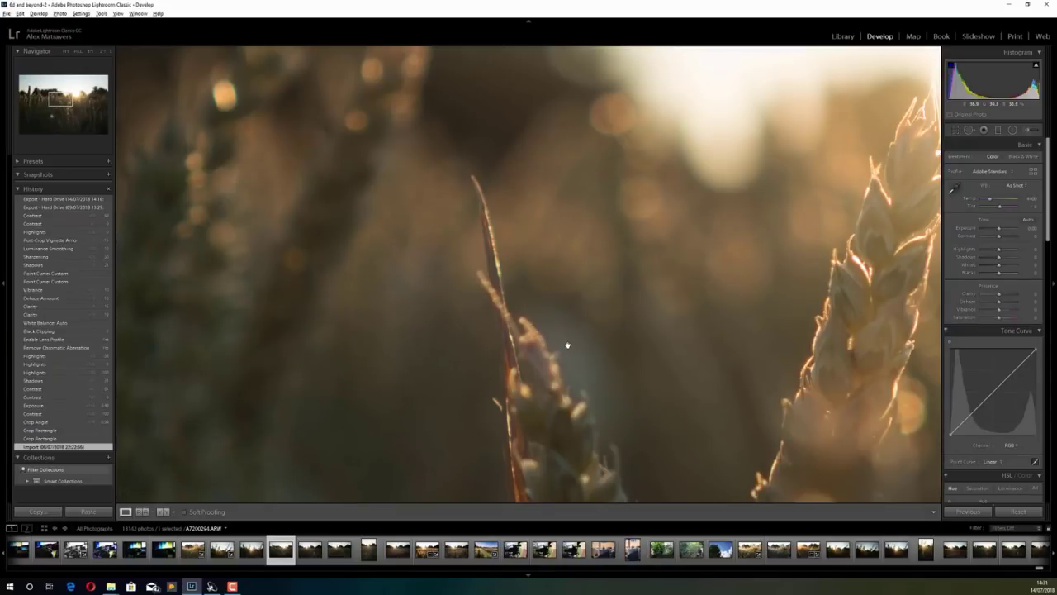
{"action": "left_click_drag", "start_coordinate": [446, 162], "coordinate": [540, 371]}
{"action": "left_click_drag", "start_coordinate": [201, 339], "coordinate": [528, 243]}
{"action": "left_click_drag", "start_coordinate": [167, 243], "coordinate": [573, 187]}
{"action": "left_click_drag", "start_coordinate": [467, 235], "coordinate": [715, 198]}
{"action": "left_click", "coordinate": [715, 198]}
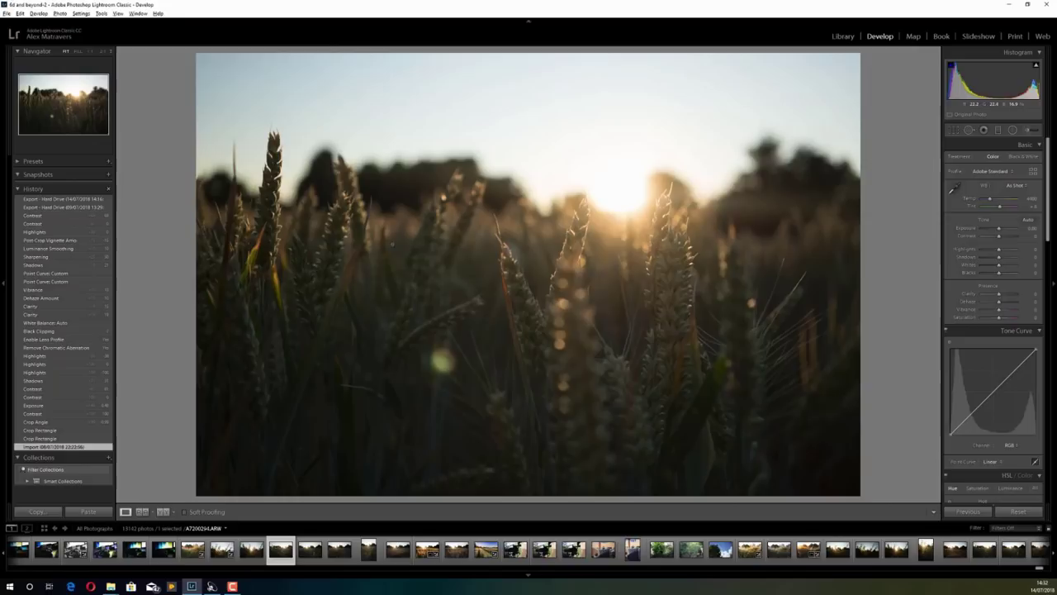
- Check the wheat ears beside the sun, restore the photo's latest Export history state and fit the photo to the view
{"action": "left_click_drag", "start_coordinate": [549, 165], "coordinate": [442, 348]}
{"action": "left_click_drag", "start_coordinate": [435, 185], "coordinate": [554, 218]}
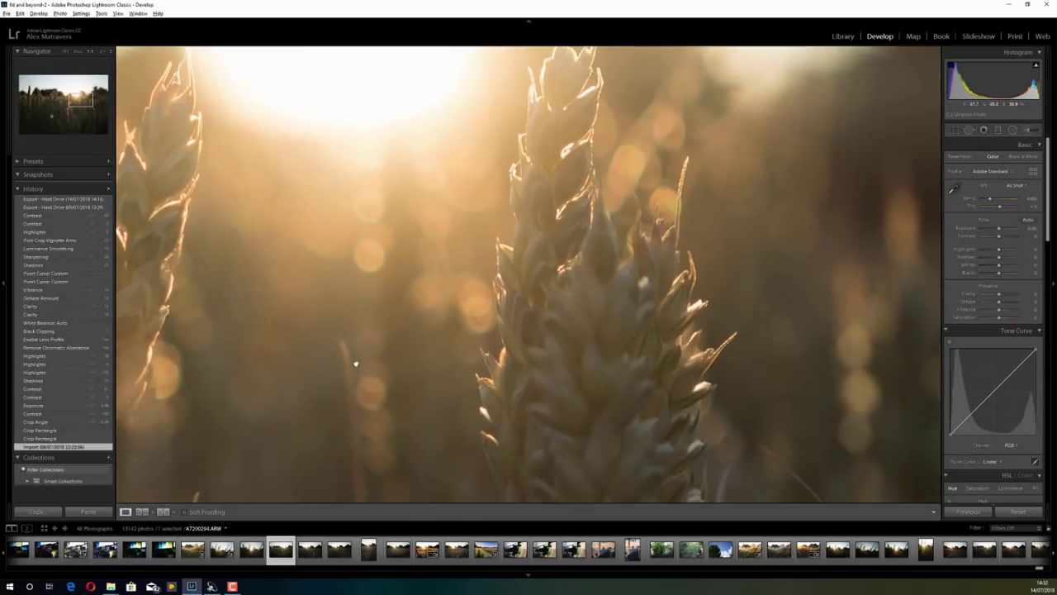
{"action": "left_click", "coordinate": [65, 199]}
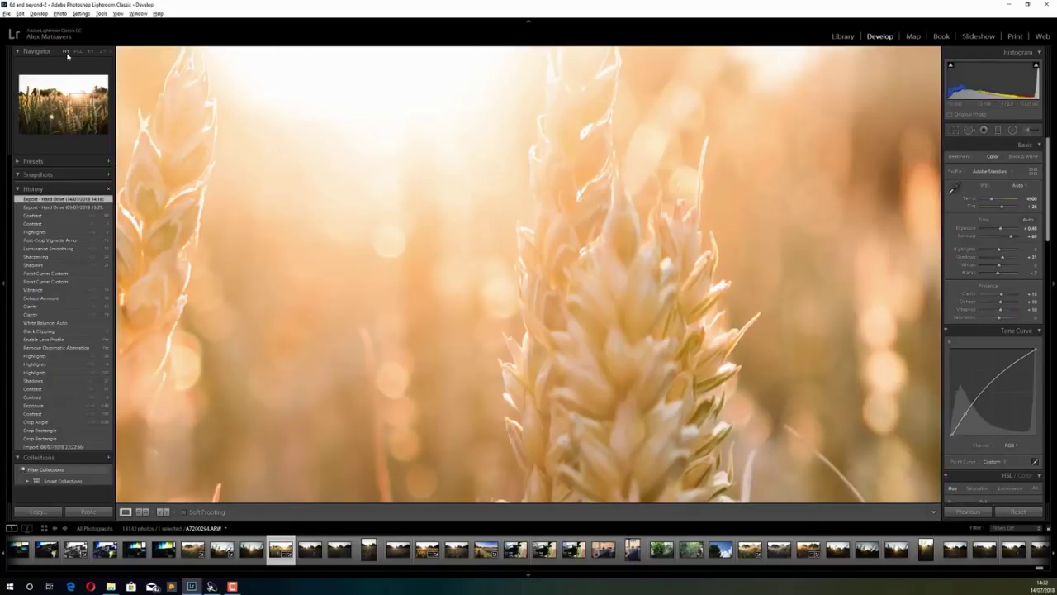
{"action": "left_click", "coordinate": [67, 52]}
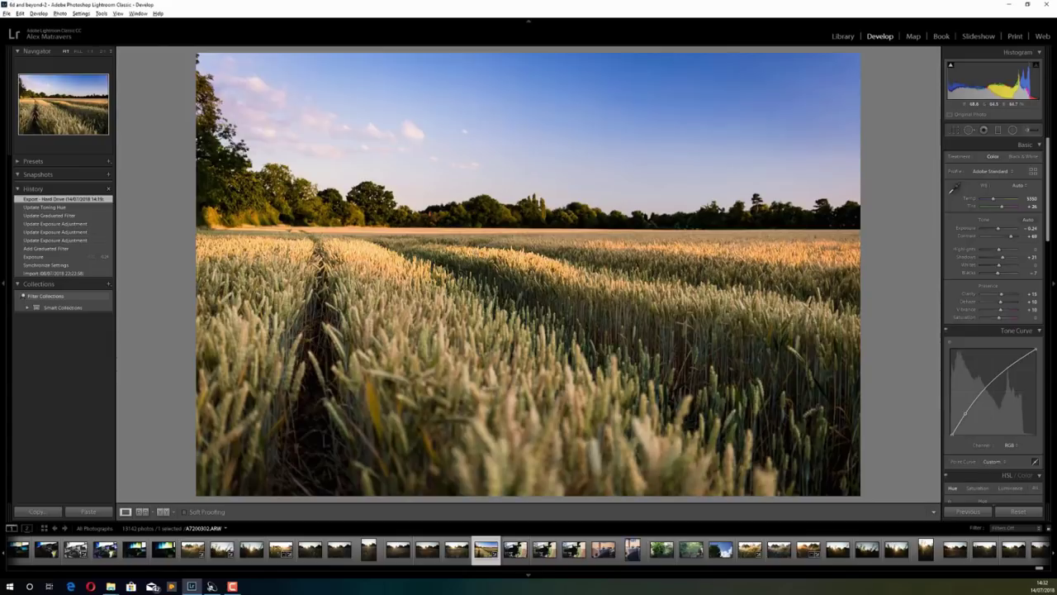
- Examine the detail of the sunlit wheat in photo A7200302 at 1:1, from the middle of the field to its right edge
{"action": "left_click", "coordinate": [539, 281]}
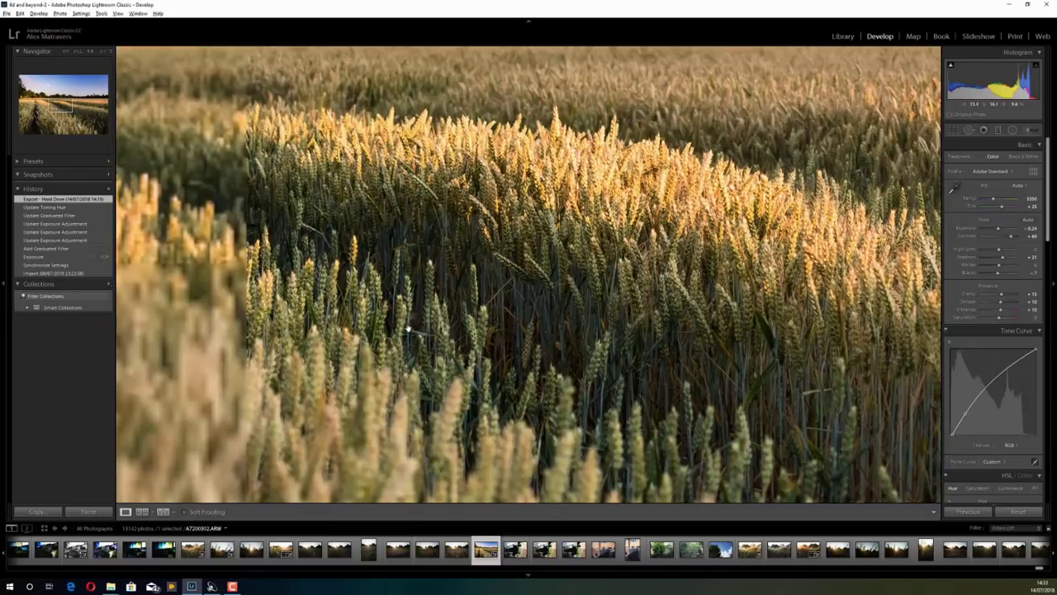
{"action": "left_click_drag", "start_coordinate": [324, 334], "coordinate": [409, 328]}
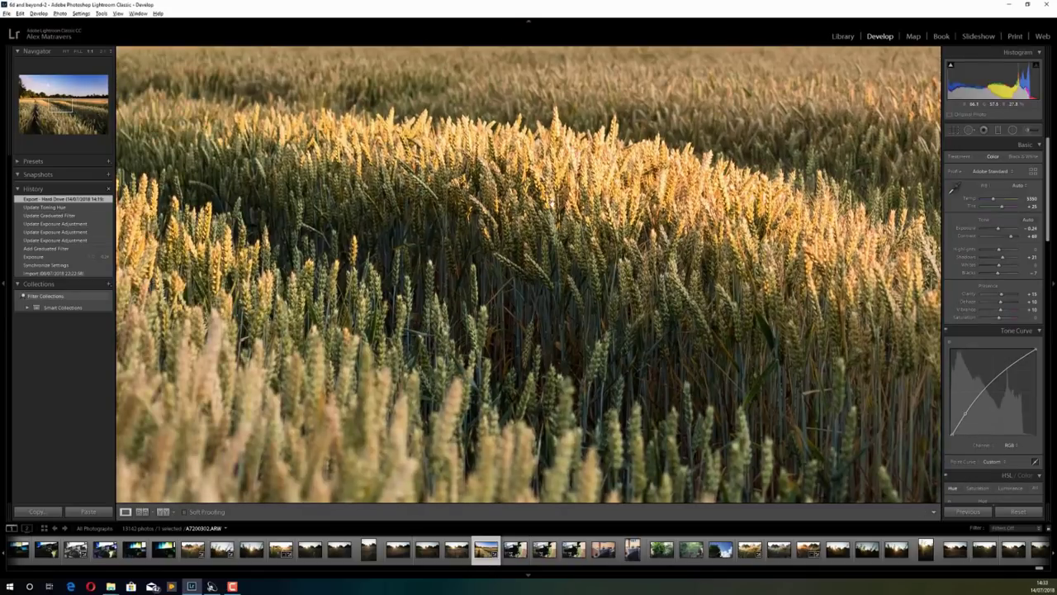
{"action": "left_click_drag", "start_coordinate": [661, 217], "coordinate": [481, 193]}
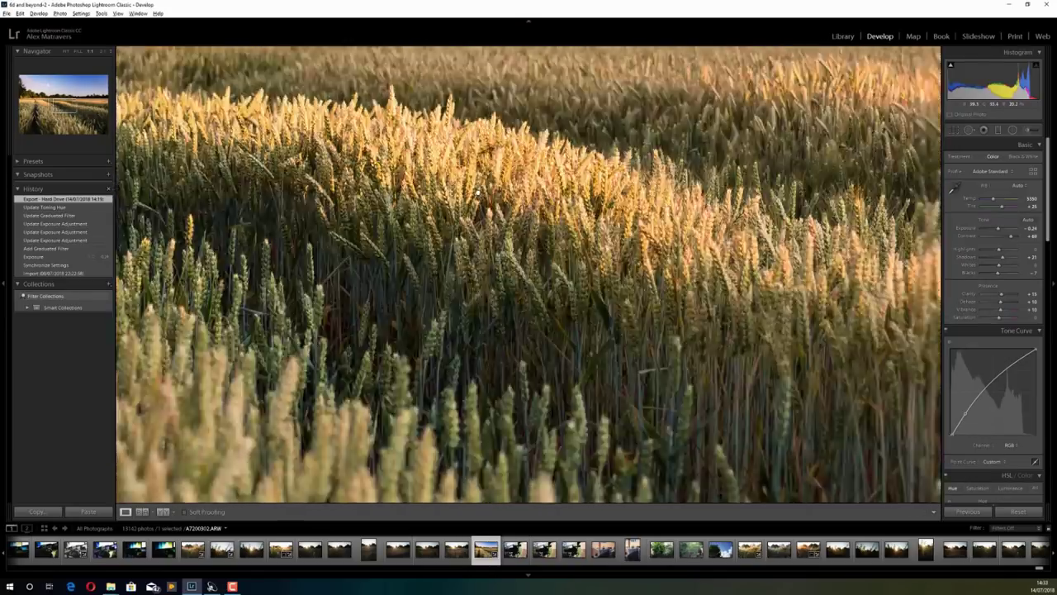
{"action": "left_click_drag", "start_coordinate": [690, 216], "coordinate": [210, 156]}
{"action": "left_click_drag", "start_coordinate": [590, 188], "coordinate": [492, 204]}
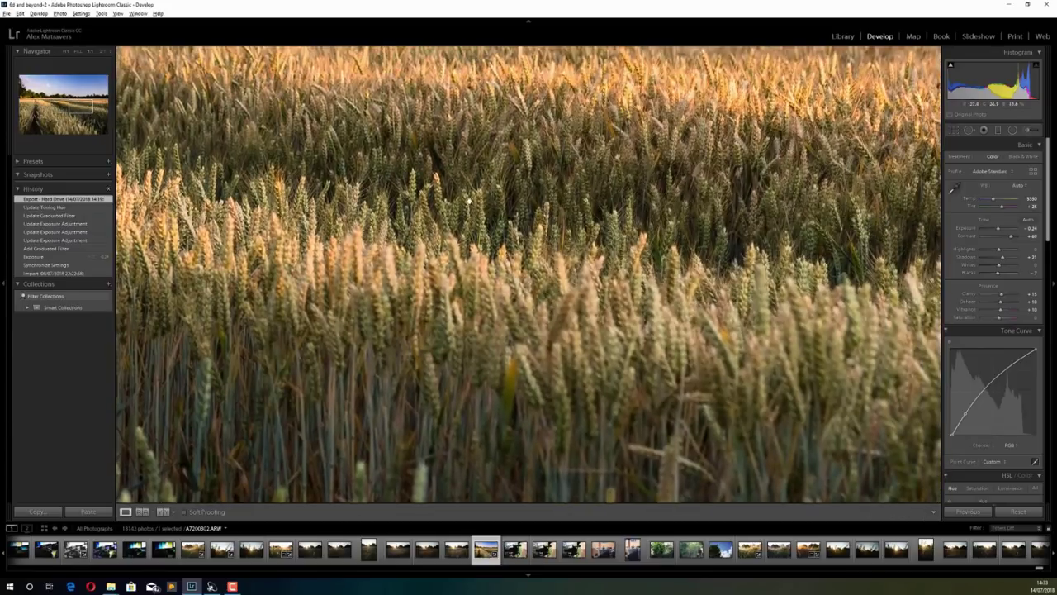
{"action": "left_click_drag", "start_coordinate": [724, 195], "coordinate": [531, 239]}
{"action": "left_click_drag", "start_coordinate": [705, 247], "coordinate": [339, 237]}
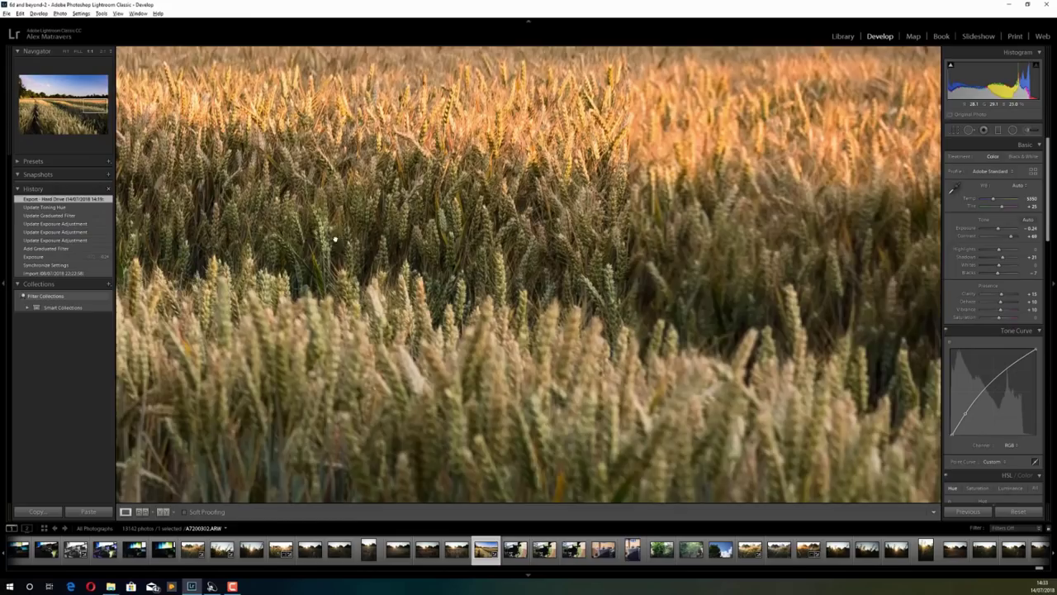
{"action": "left_click_drag", "start_coordinate": [789, 231], "coordinate": [601, 253]}
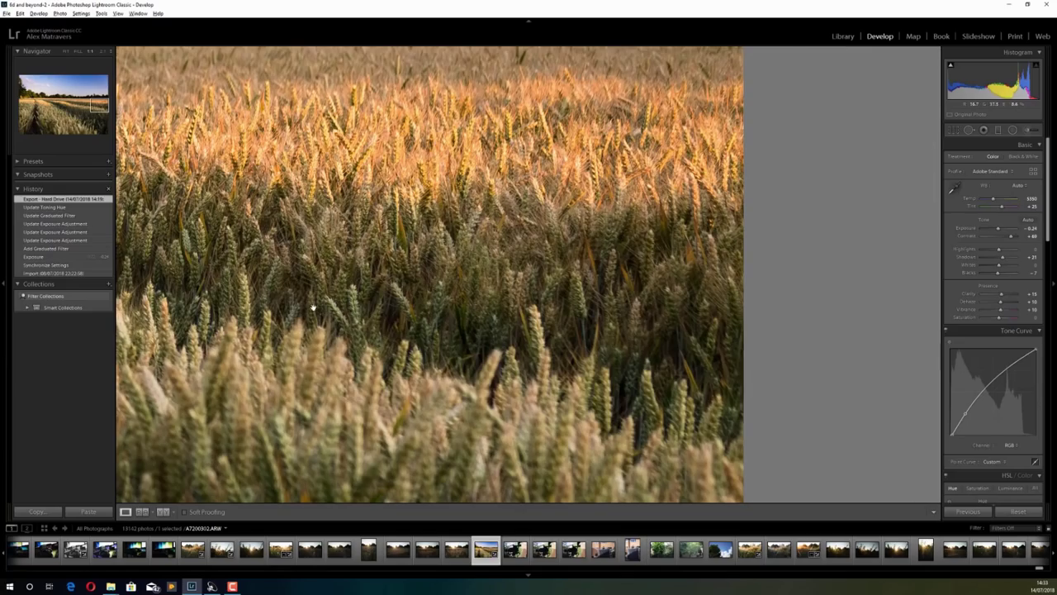
- Inspect the wheat and distant trees across to the left edge of the field photo at 1:1
{"action": "left_click_drag", "start_coordinate": [314, 307], "coordinate": [753, 289]}
{"action": "left_click_drag", "start_coordinate": [346, 246], "coordinate": [753, 294]}
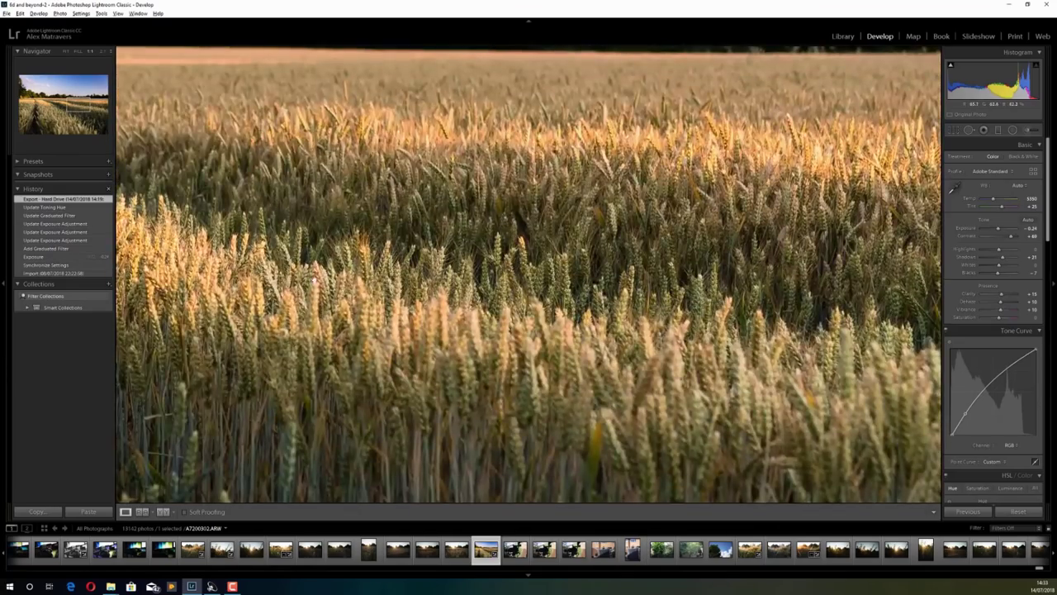
{"action": "left_click_drag", "start_coordinate": [320, 277], "coordinate": [661, 285]}
{"action": "left_click_drag", "start_coordinate": [272, 248], "coordinate": [753, 266]}
{"action": "left_click_drag", "start_coordinate": [232, 222], "coordinate": [826, 289]}
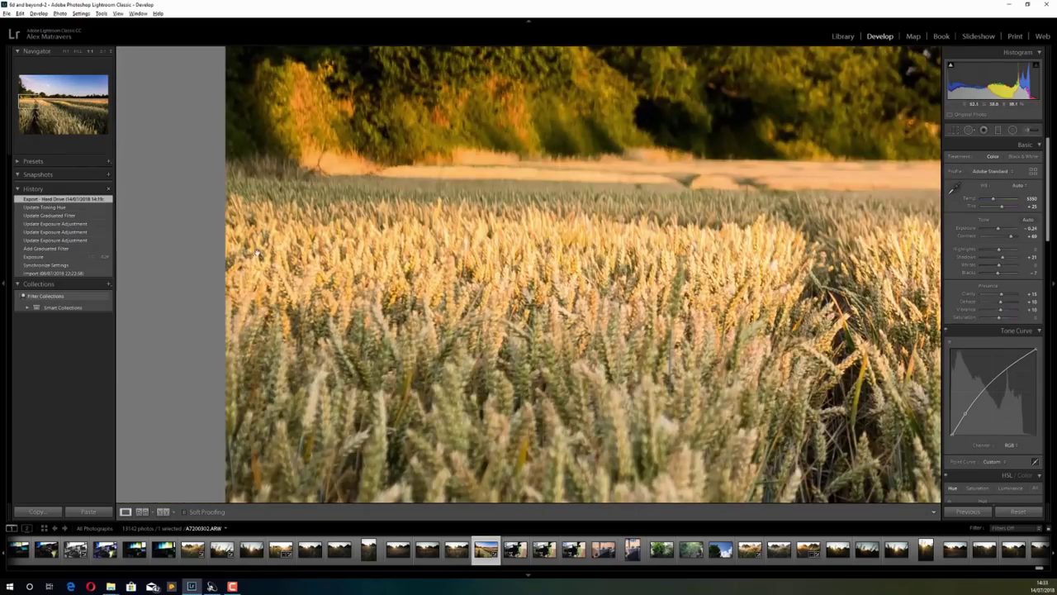
{"action": "left_click_drag", "start_coordinate": [323, 279], "coordinate": [207, 247]}
{"action": "left_click_drag", "start_coordinate": [578, 289], "coordinate": [289, 264]}
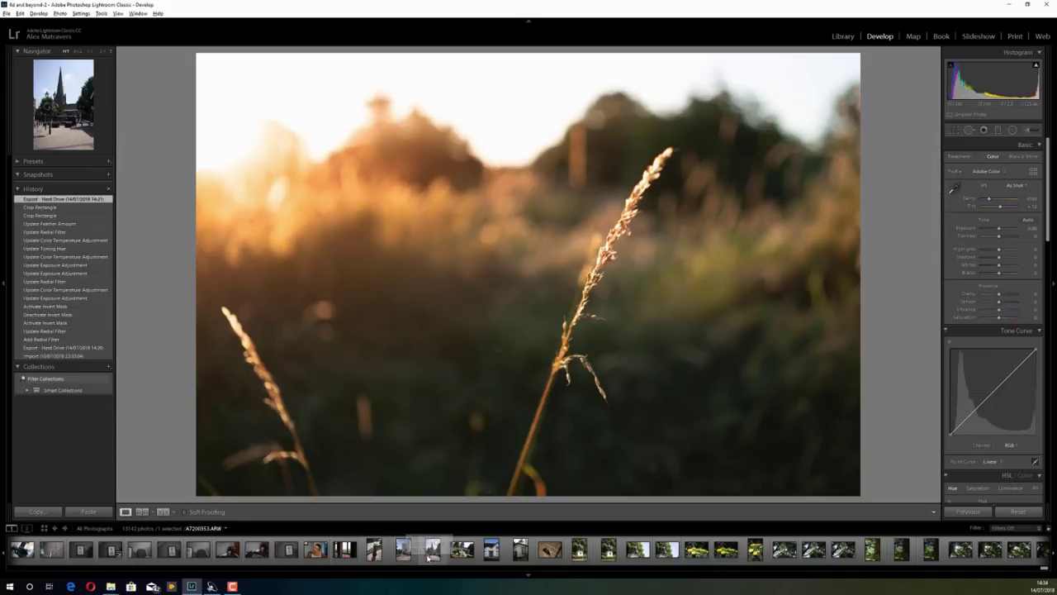
- Open the brick wall photo A7200357 and examine the texture around the black metal plate at 1:1
{"action": "left_click", "coordinate": [549, 549]}
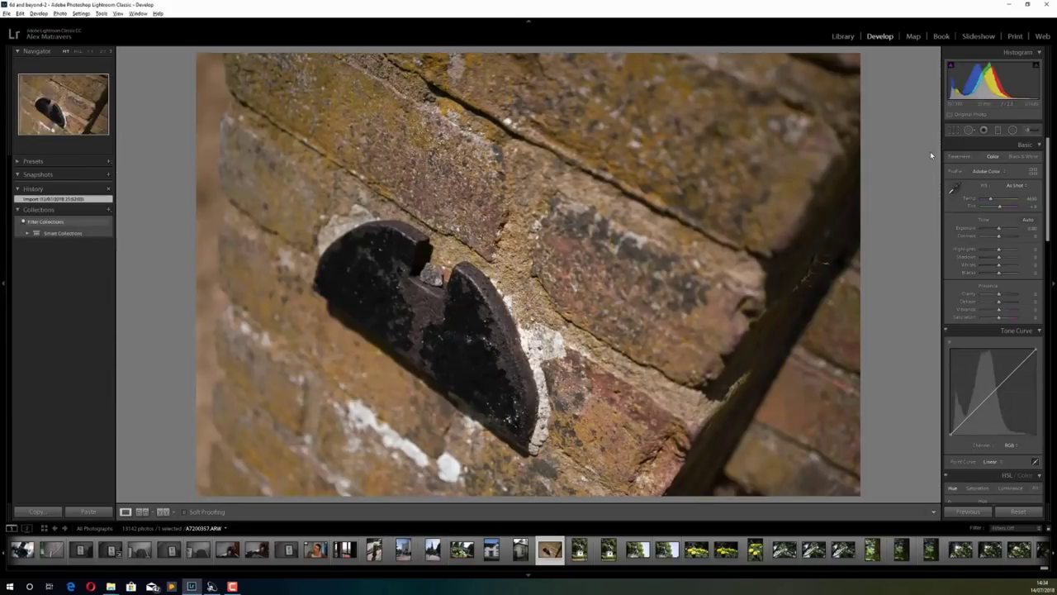
{"action": "left_click", "coordinate": [530, 338]}
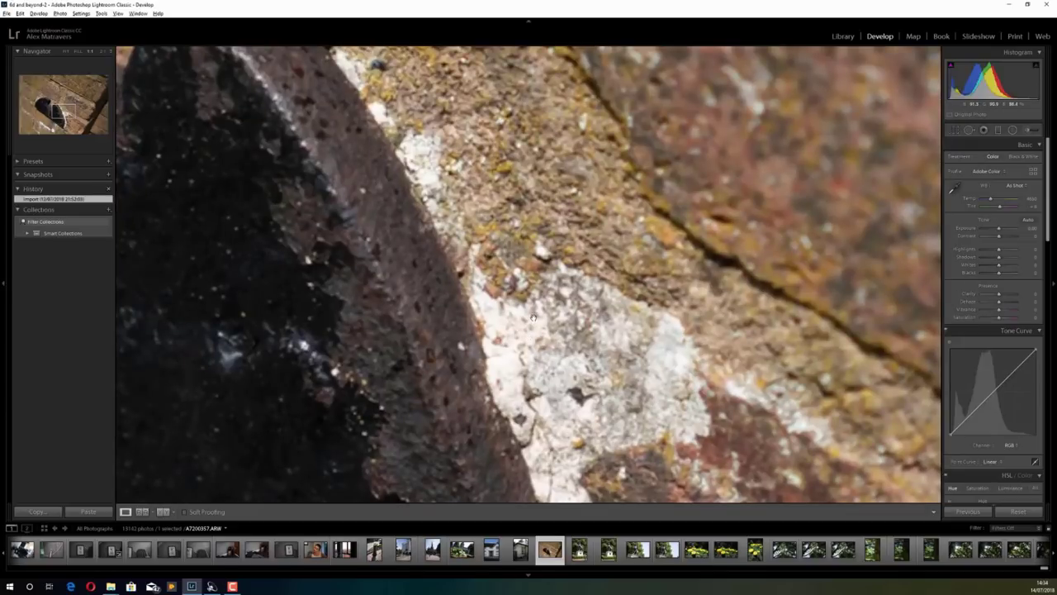
{"action": "left_click_drag", "start_coordinate": [511, 211], "coordinate": [552, 322]}
{"action": "left_click_drag", "start_coordinate": [440, 188], "coordinate": [511, 303]}
{"action": "left_click_drag", "start_coordinate": [341, 201], "coordinate": [447, 332]}
{"action": "left_click_drag", "start_coordinate": [590, 422], "coordinate": [537, 132]}
{"action": "left_click_drag", "start_coordinate": [594, 476], "coordinate": [548, 139]}
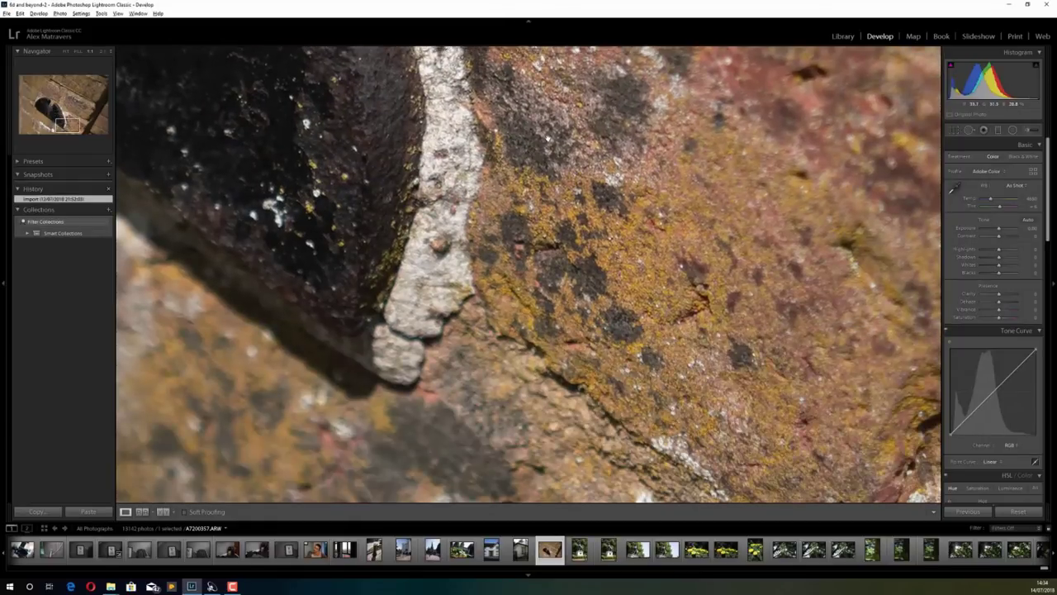
{"action": "left_click", "coordinate": [547, 138]}
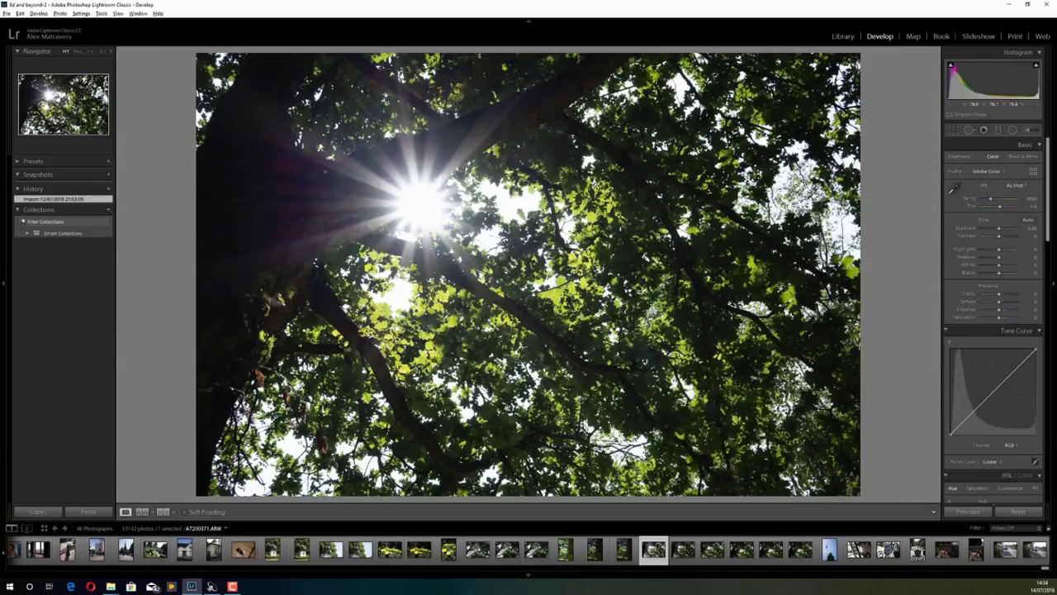
- Examine the sunstar and the backlit leaves and branches in photo A7200371 at 1:1
{"action": "left_click", "coordinate": [414, 200]}
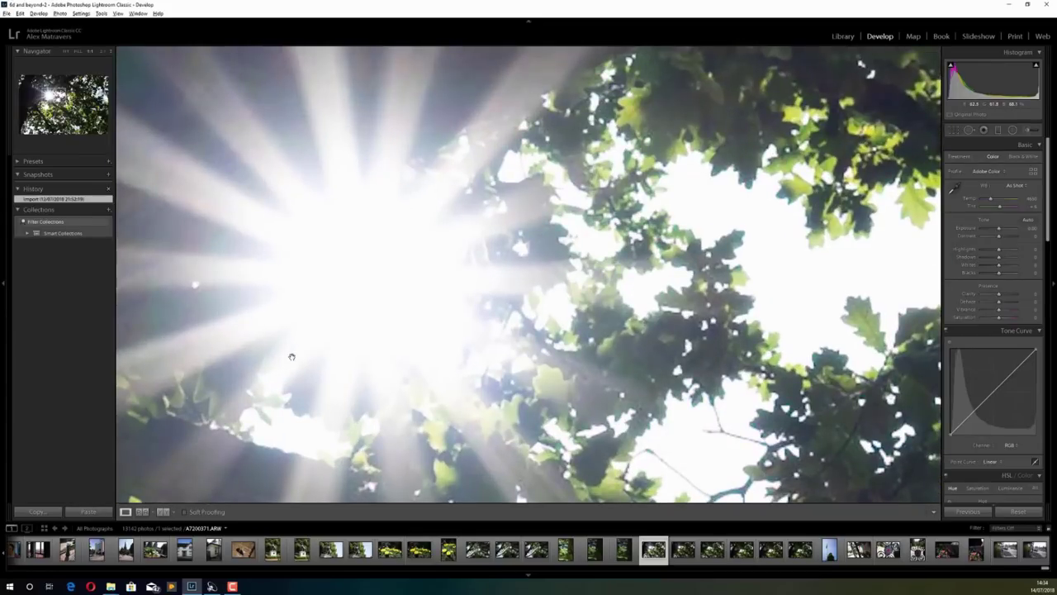
{"action": "left_click_drag", "start_coordinate": [470, 358], "coordinate": [371, 234]}
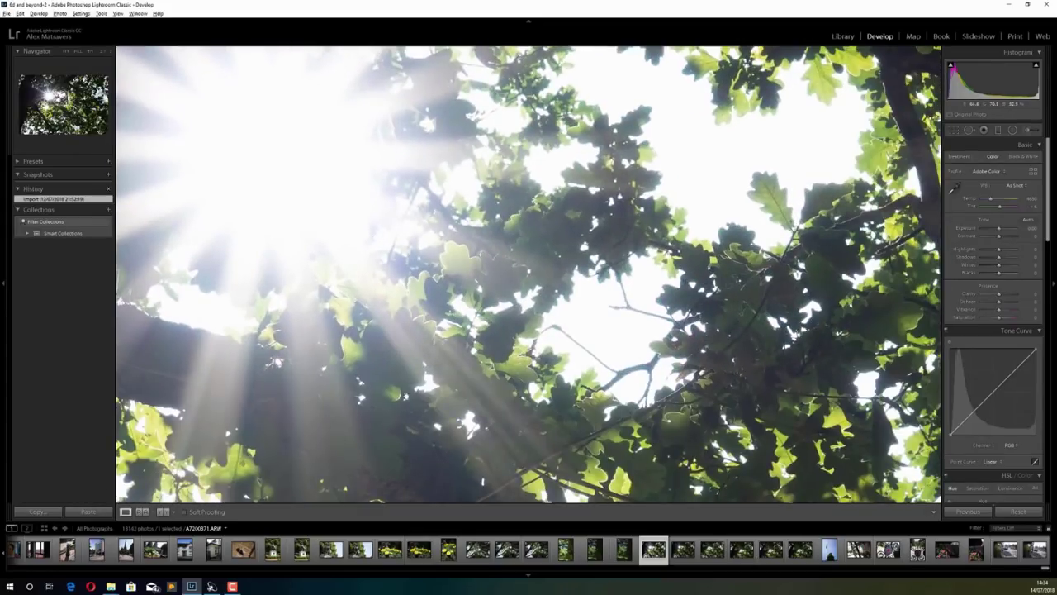
{"action": "left_click_drag", "start_coordinate": [413, 384], "coordinate": [293, 235]}
{"action": "left_click", "coordinate": [633, 293]}
{"action": "left_click", "coordinate": [664, 195]}
{"action": "left_click_drag", "start_coordinate": [539, 297], "coordinate": [567, 133]}
{"action": "left_click_drag", "start_coordinate": [368, 350], "coordinate": [487, 207]}
{"action": "left_click_drag", "start_coordinate": [358, 325], "coordinate": [666, 213]}
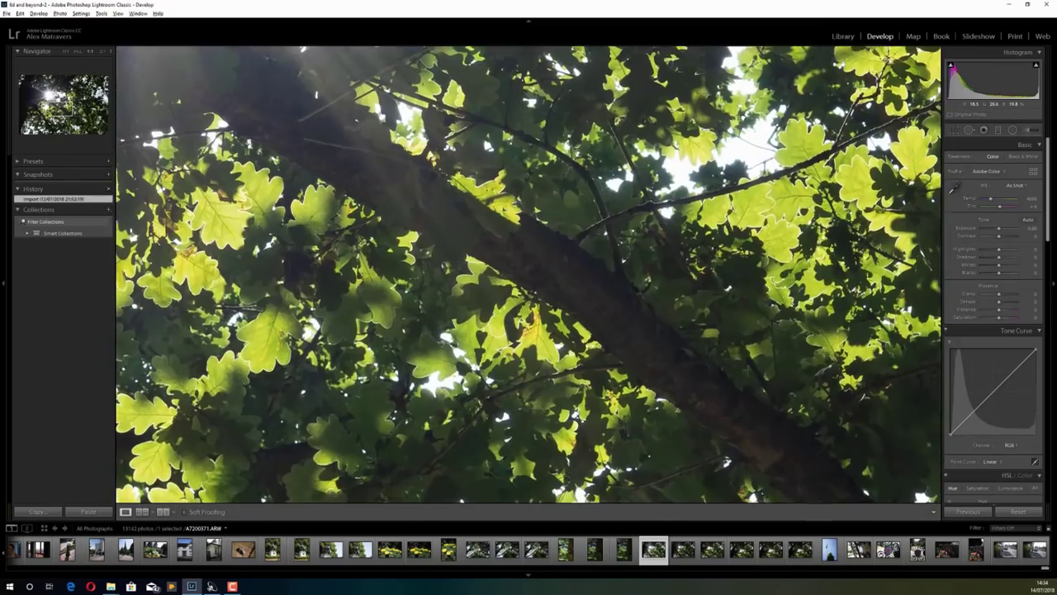
- Inspect photo A7200371 at 1:1 from the oak branch across the backlit leaves to the sun's rays
{"action": "left_click_drag", "start_coordinate": [359, 229], "coordinate": [665, 253]}
{"action": "left_click_drag", "start_coordinate": [321, 281], "coordinate": [578, 355]}
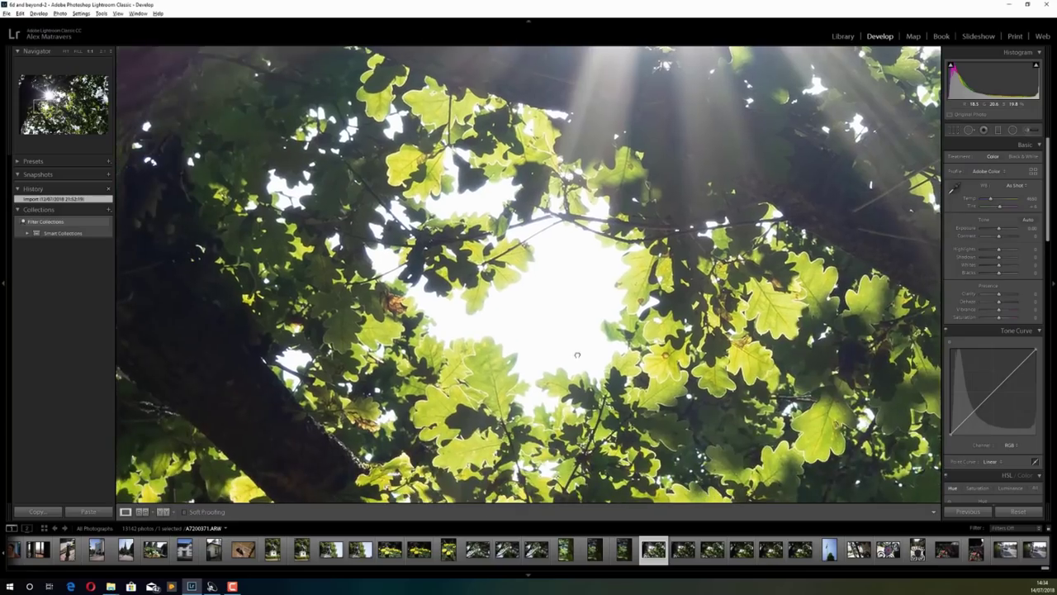
{"action": "left_click_drag", "start_coordinate": [595, 200], "coordinate": [642, 361]}
{"action": "left_click_drag", "start_coordinate": [658, 240], "coordinate": [524, 420]}
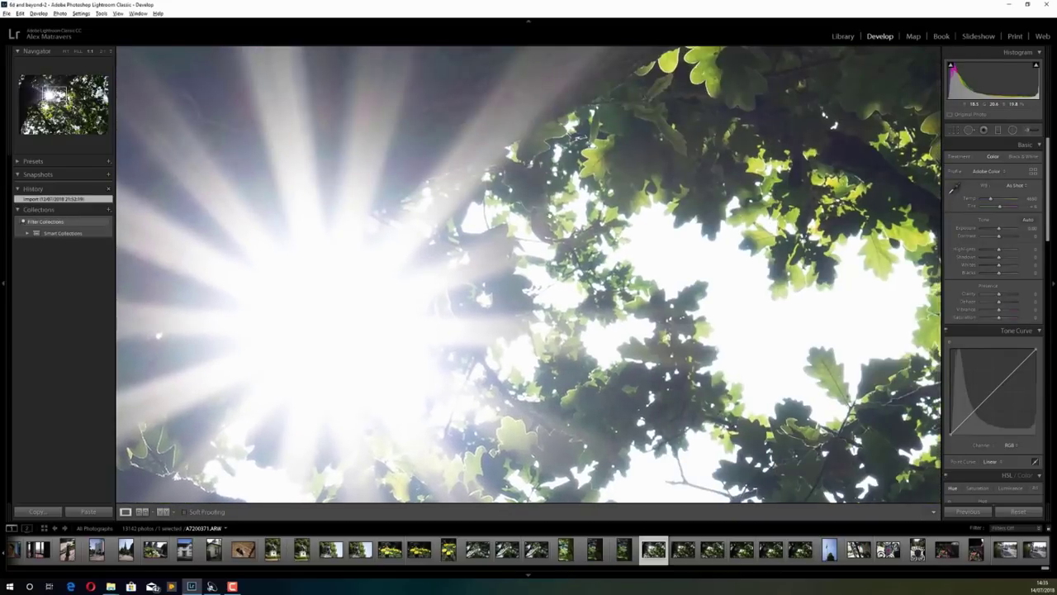
{"action": "left_click_drag", "start_coordinate": [699, 243], "coordinate": [458, 189]}
{"action": "left_click_drag", "start_coordinate": [466, 269], "coordinate": [576, 275]}
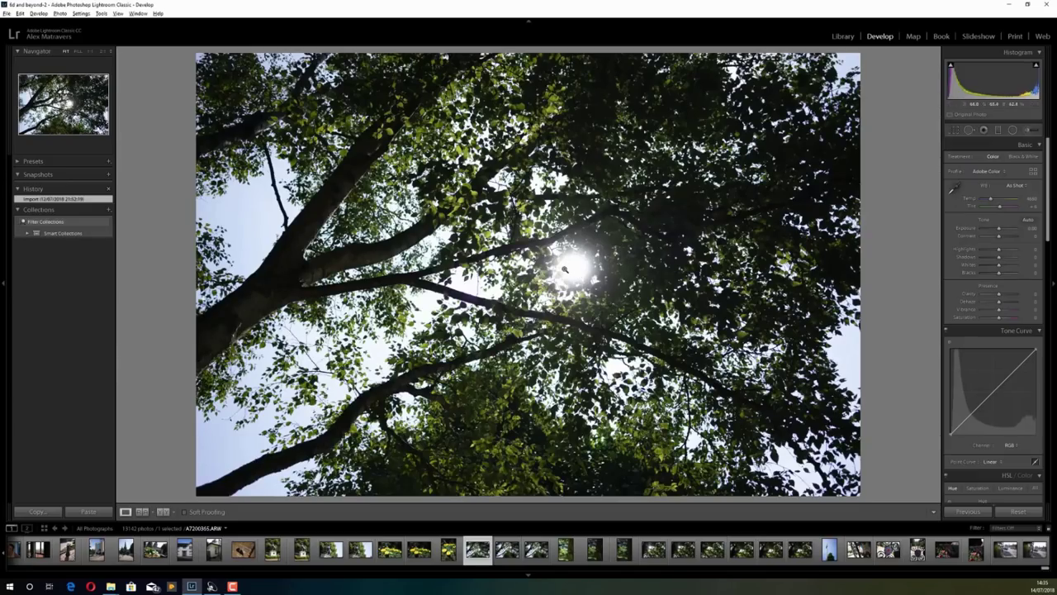
- Examine photo A7200365 at 1:1 around the sun, the backlit leaves and the dark branches for fringing and flare
{"action": "left_click", "coordinate": [480, 294]}
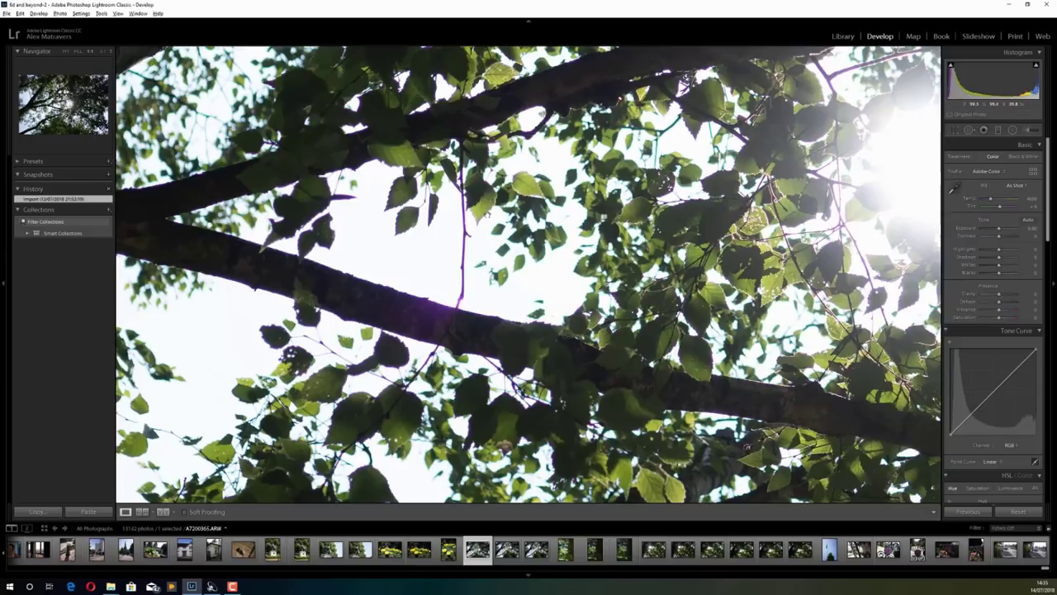
{"action": "left_click_drag", "start_coordinate": [503, 297], "coordinate": [292, 414]}
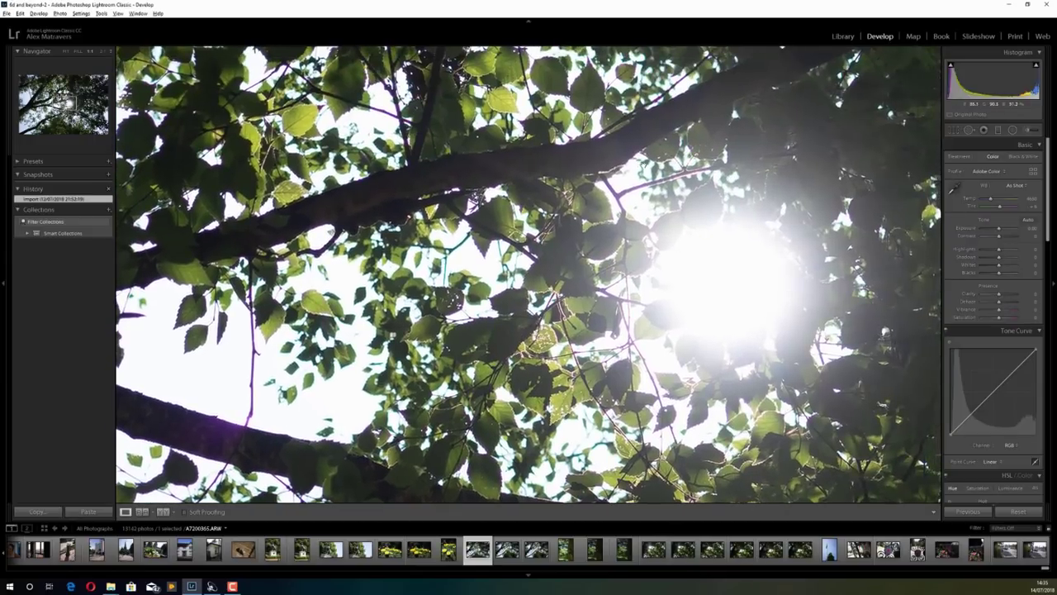
{"action": "left_click_drag", "start_coordinate": [828, 158], "coordinate": [609, 193]}
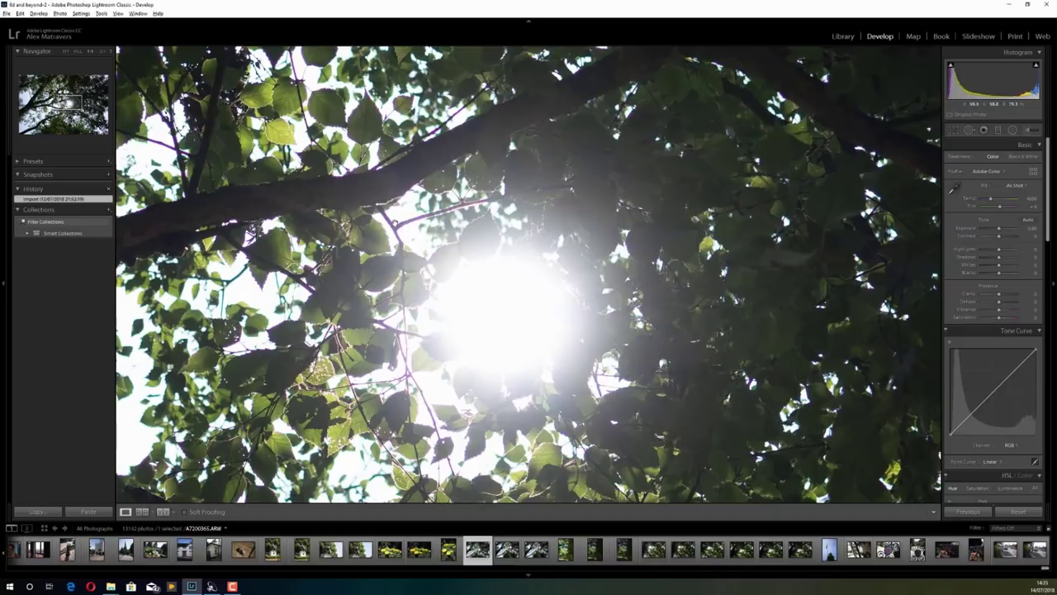
{"action": "left_click_drag", "start_coordinate": [400, 328], "coordinate": [400, 232]}
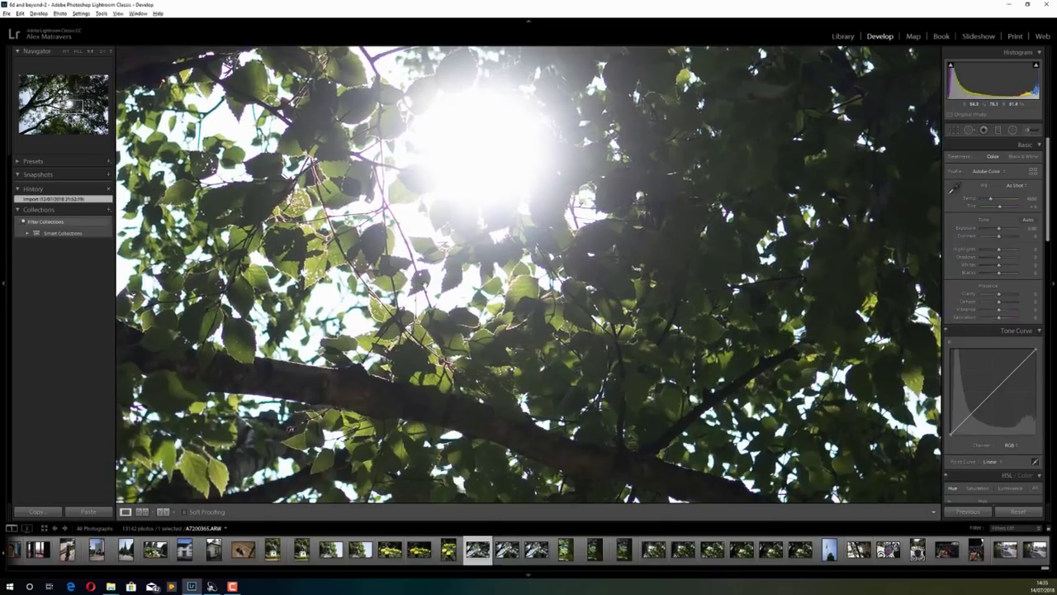
{"action": "left_click_drag", "start_coordinate": [402, 390], "coordinate": [571, 188]}
{"action": "left_click_drag", "start_coordinate": [397, 362], "coordinate": [673, 239]}
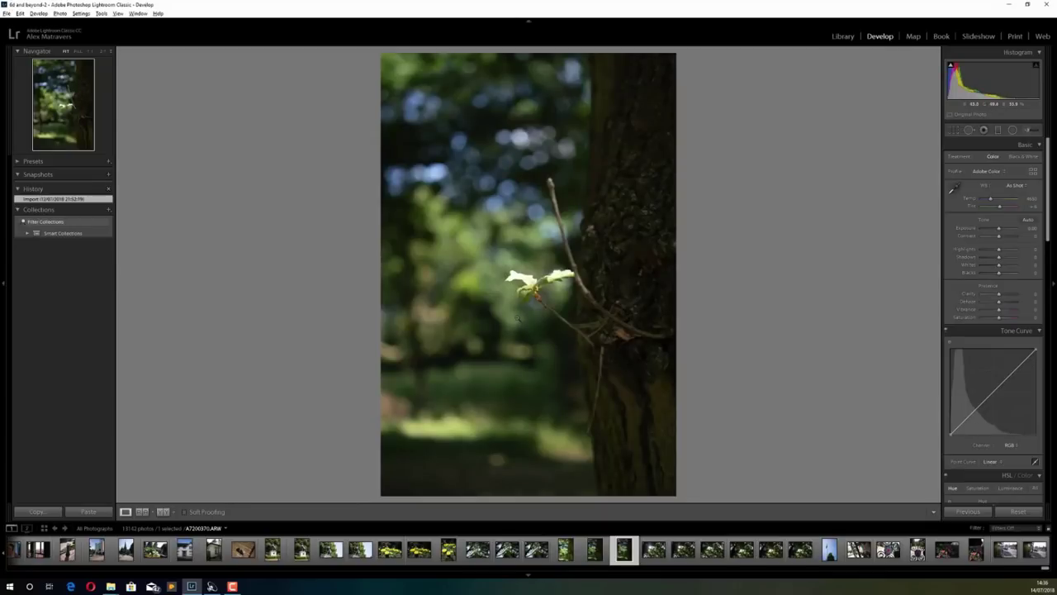
- Examine the sunlit leaves on the twig in photo A7200370 at 1:1, then return to the full view
{"action": "left_click", "coordinate": [539, 288]}
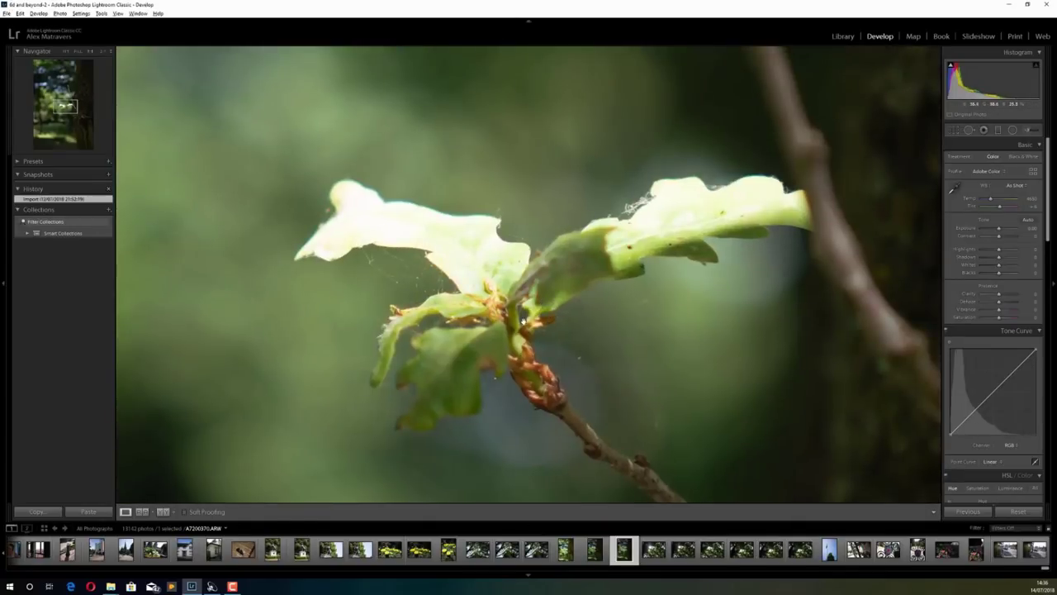
{"action": "mouse_move", "coordinate": [558, 281]}
{"action": "left_mouse_down"}
{"action": "mouse_move", "coordinate": [478, 306]}
{"action": "mouse_move", "coordinate": [546, 284]}
{"action": "left_mouse_up"}
{"action": "left_click", "coordinate": [483, 324]}
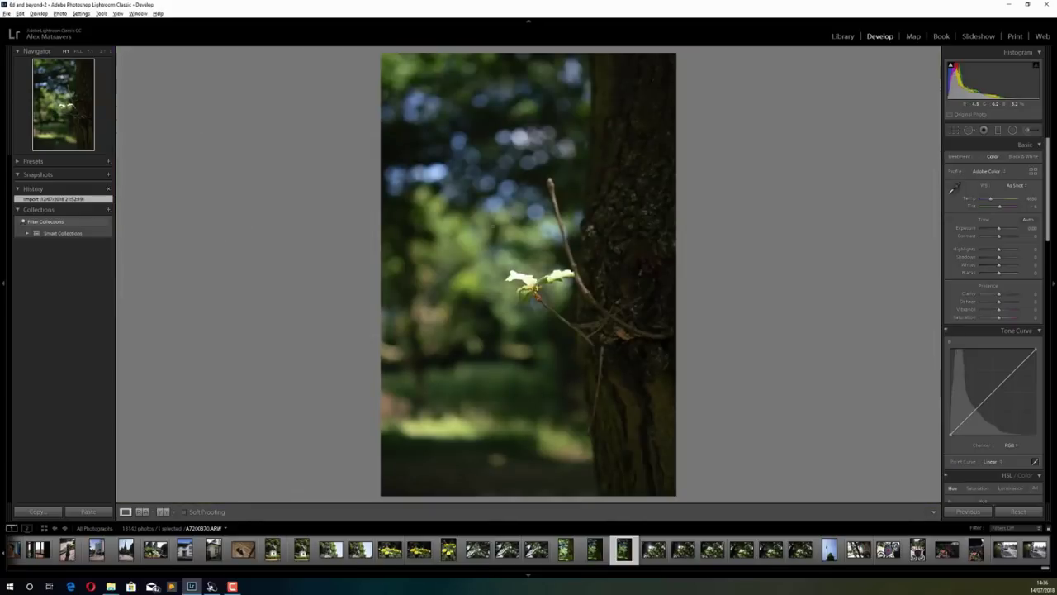
- Examine the out-of-focus background highlights above the twig in photo A7200370 at 1:1
{"action": "left_click", "coordinate": [533, 199]}
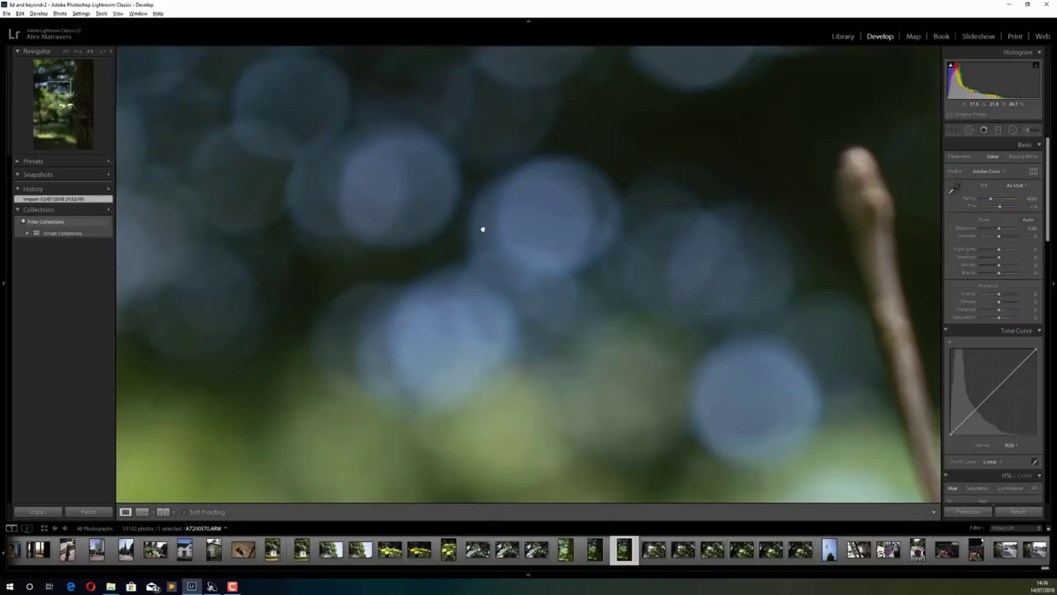
{"action": "left_click_drag", "start_coordinate": [482, 229], "coordinate": [511, 260]}
{"action": "left_click_drag", "start_coordinate": [374, 223], "coordinate": [545, 387]}
{"action": "left_click_drag", "start_coordinate": [708, 211], "coordinate": [419, 363]}
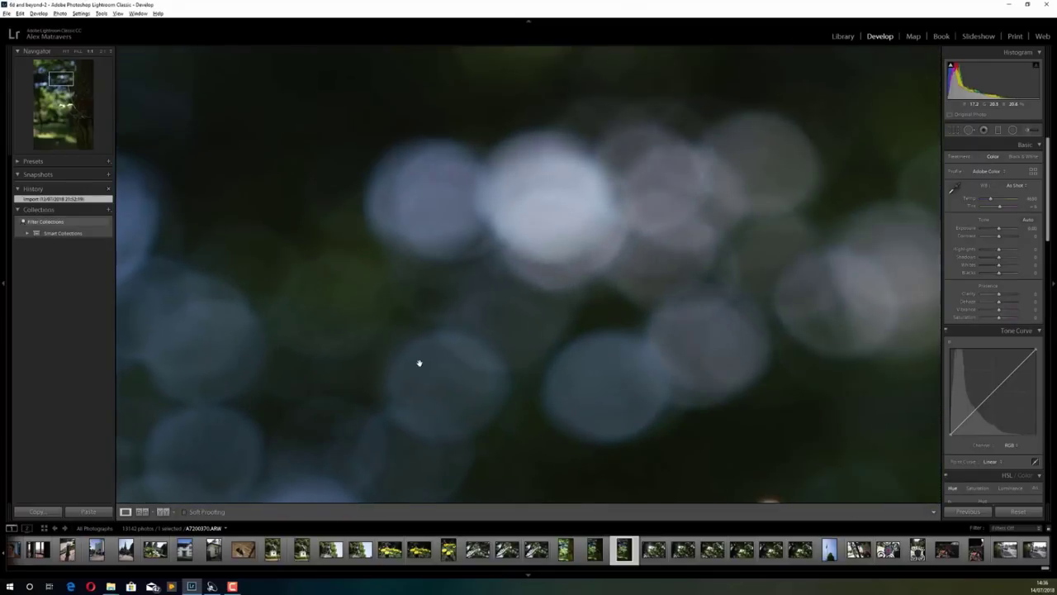
{"action": "left_click_drag", "start_coordinate": [621, 411], "coordinate": [437, 264]}
{"action": "left_click_drag", "start_coordinate": [476, 294], "coordinate": [504, 222]}
{"action": "left_click_drag", "start_coordinate": [469, 411], "coordinate": [575, 302]}
{"action": "left_click_drag", "start_coordinate": [478, 291], "coordinate": [484, 289]}
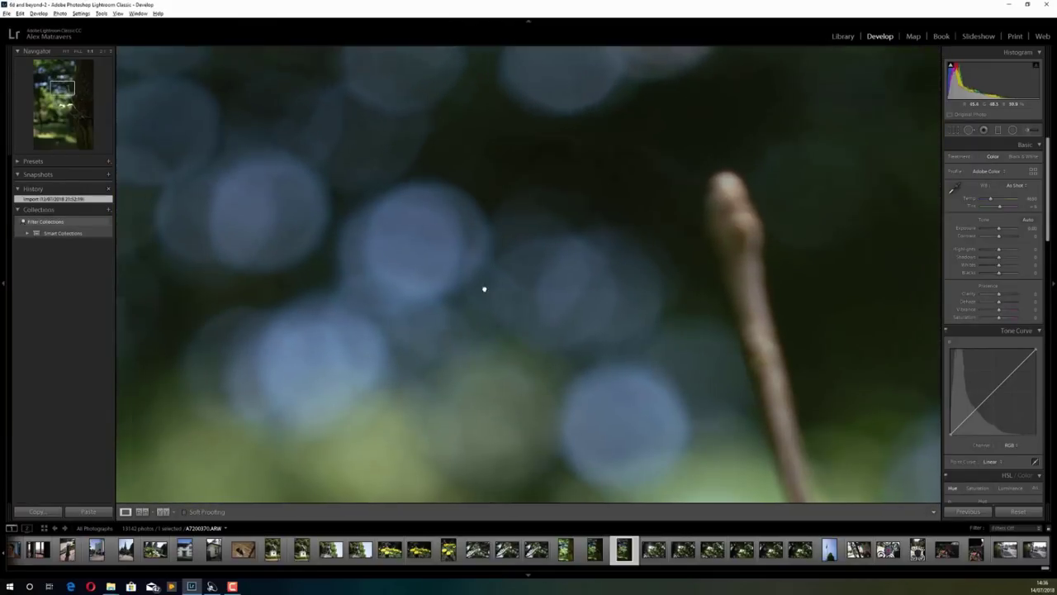
{"action": "left_click", "coordinate": [484, 289]}
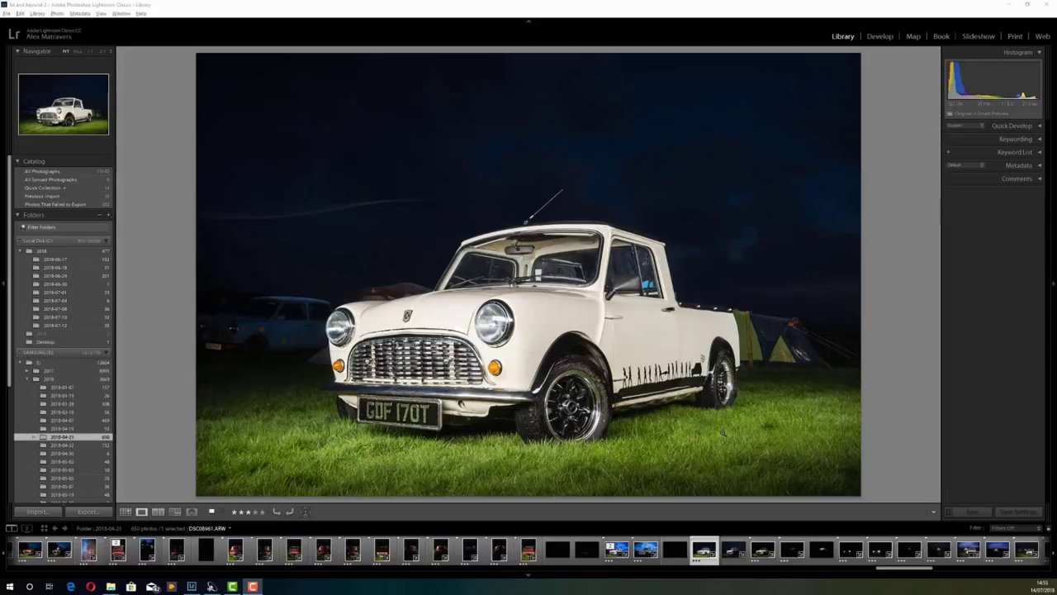
- Examine the headlights, grille, bodywork and number plate of the white pickup in photo DSC08961 at 1:1, then return to the full view
{"action": "left_click", "coordinate": [451, 357]}
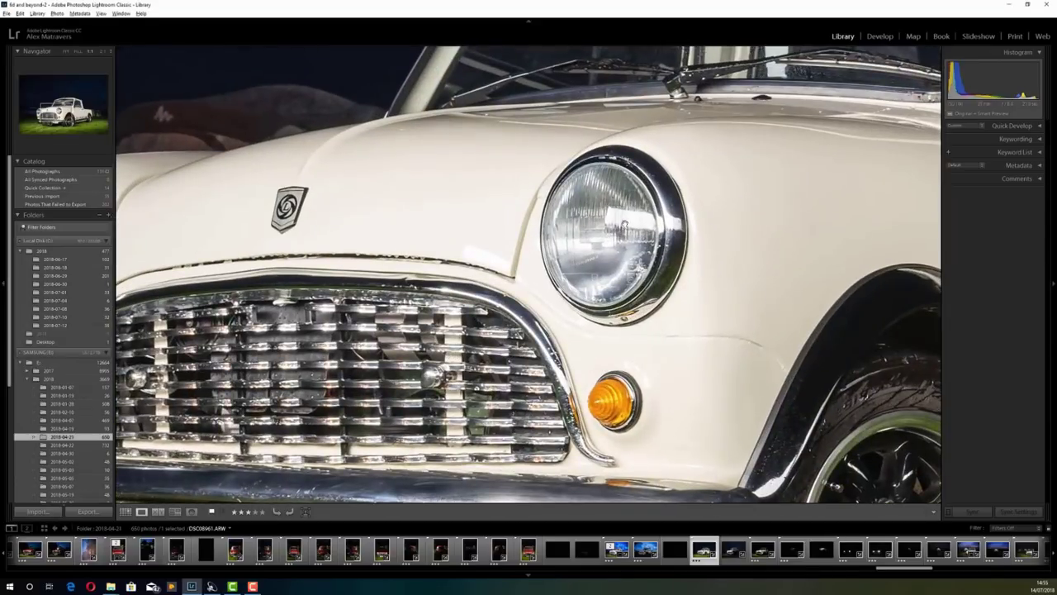
{"action": "left_click_drag", "start_coordinate": [696, 299], "coordinate": [531, 211]}
{"action": "left_click_drag", "start_coordinate": [489, 370], "coordinate": [534, 225]}
{"action": "scroll", "coordinate": [533, 225], "scroll_direction": "down", "scroll_amount": 3}
{"action": "left_click_drag", "start_coordinate": [776, 352], "coordinate": [618, 225]}
{"action": "left_click_drag", "start_coordinate": [642, 277], "coordinate": [598, 343]}
{"action": "left_click_drag", "start_coordinate": [165, 287], "coordinate": [403, 432]}
{"action": "scroll", "coordinate": [402, 432], "scroll_direction": "down", "scroll_amount": 8}
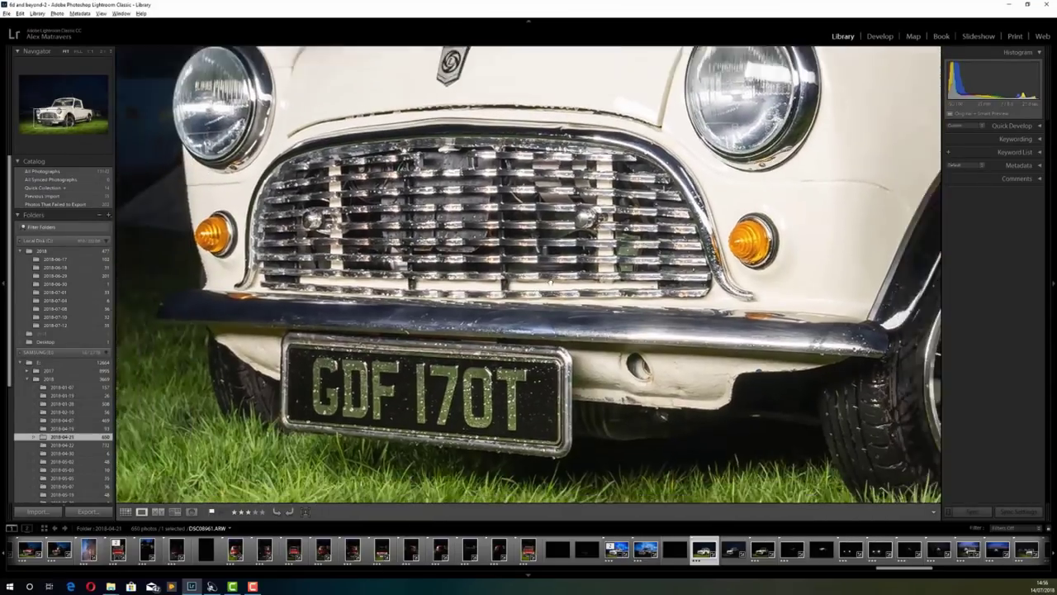
{"action": "left_click", "coordinate": [550, 282]}
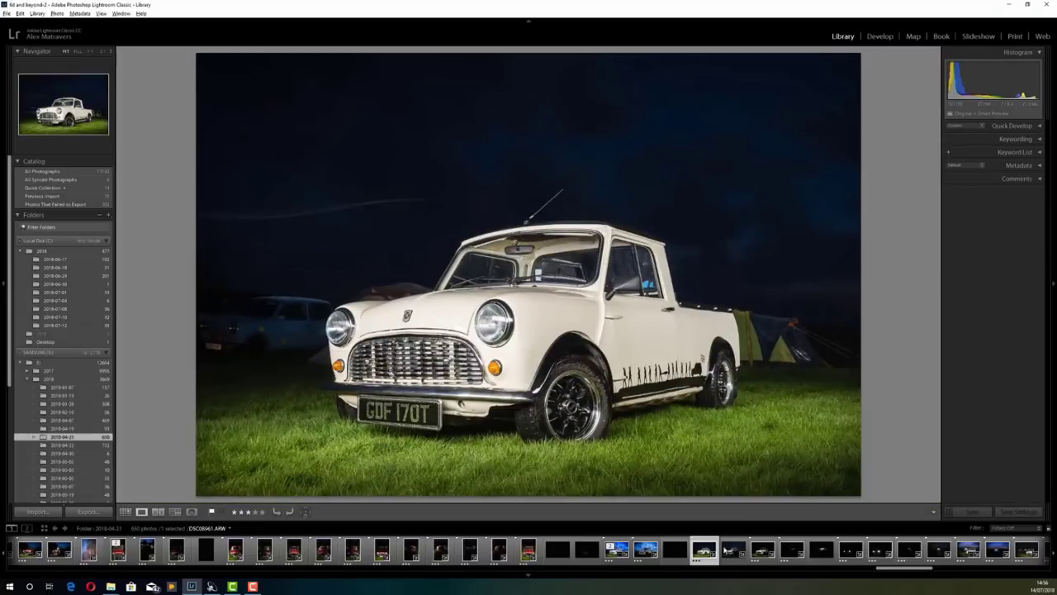
- Open the darker pickup photo DSC08963 and examine its headlight, windscreen and door at 1:1
{"action": "left_click", "coordinate": [761, 550]}
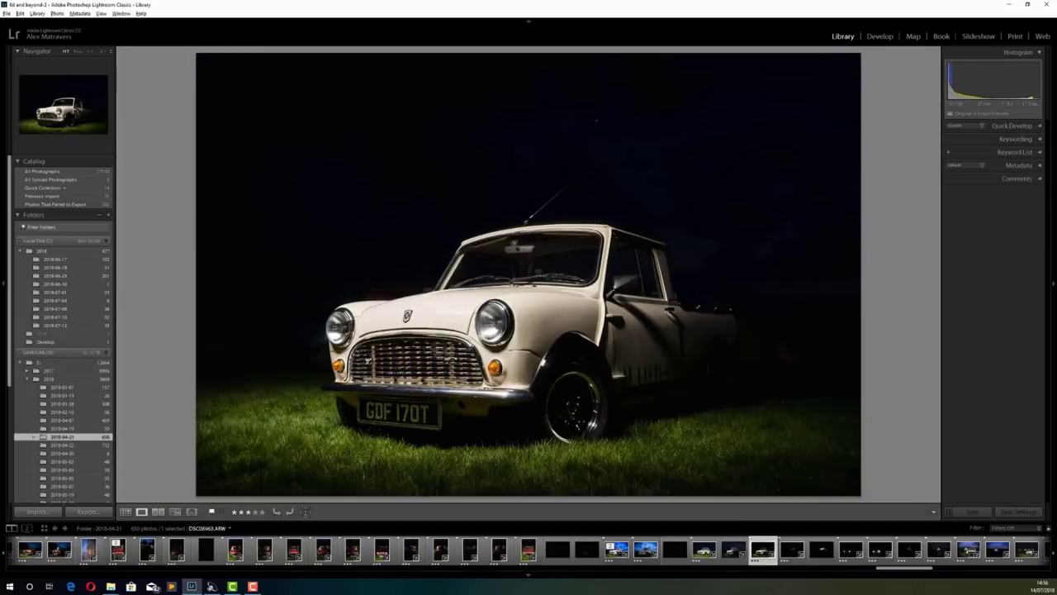
{"action": "left_click", "coordinate": [340, 329]}
{"action": "left_click_drag", "start_coordinate": [923, 391], "coordinate": [586, 400]}
{"action": "left_click_drag", "start_coordinate": [726, 265], "coordinate": [425, 348]}
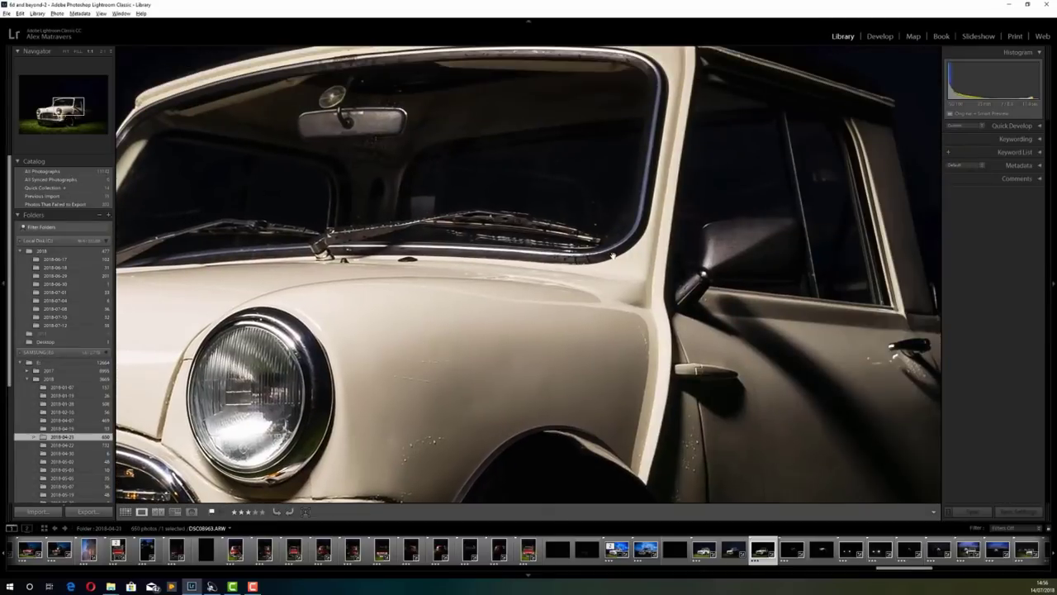
{"action": "left_click", "coordinate": [425, 347]}
{"action": "key", "text": "z"}
- Open the edited pickup photo with the blue evening sky, DSC08959-Edit.tif
{"action": "left_click", "coordinate": [616, 549]}
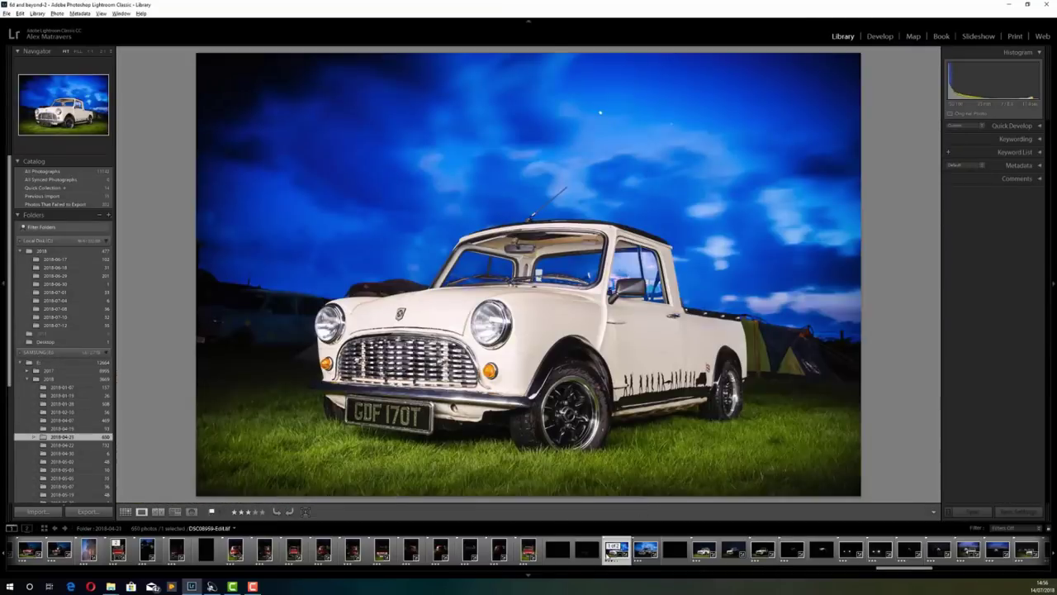